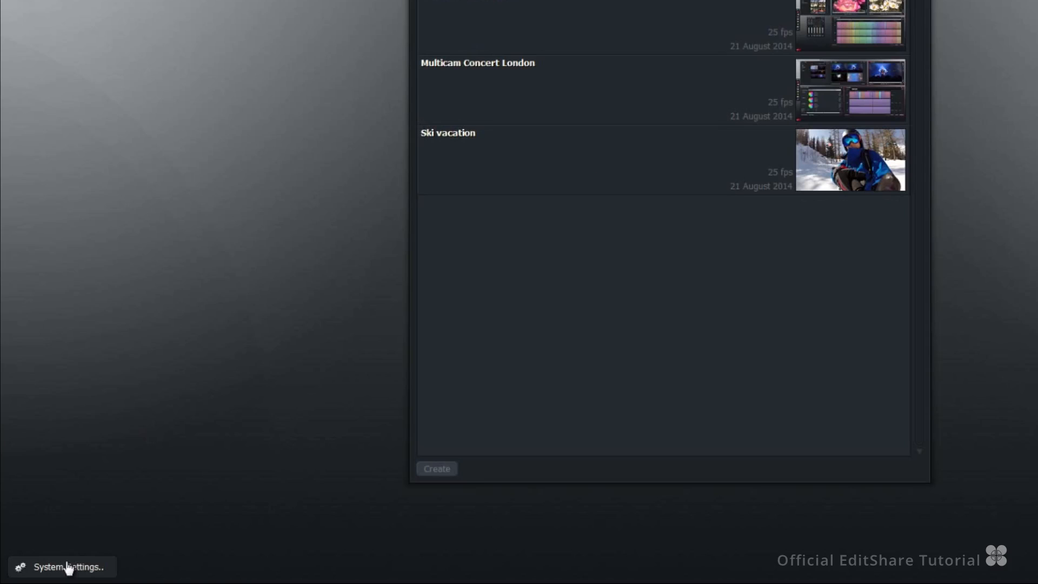
Open the user interface appearance settings and try out the scale amount and the text colour.
{"action": "left_click", "coordinate": [69, 567]}
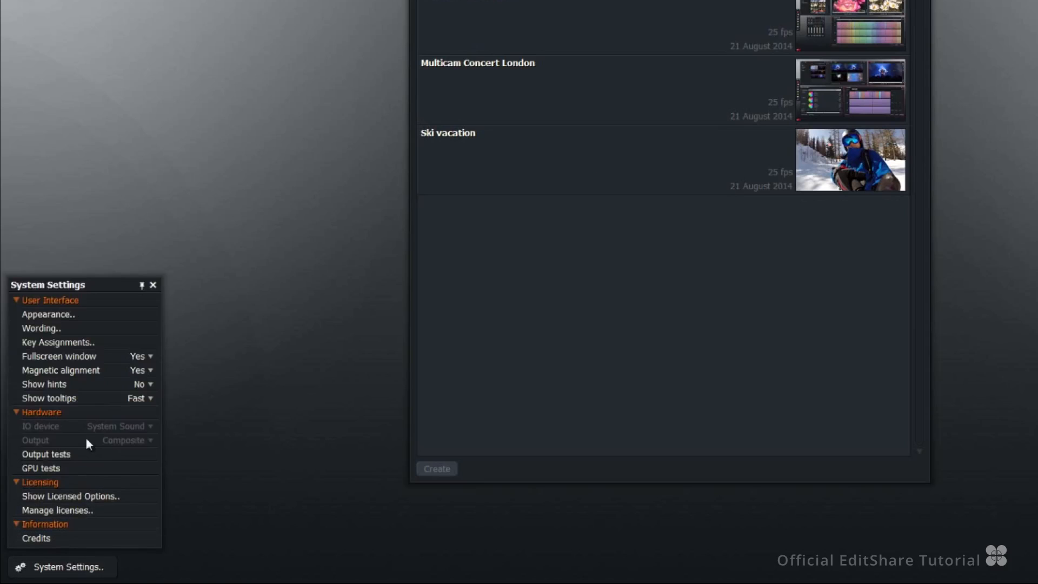
{"action": "left_click", "coordinate": [82, 321]}
{"action": "mouse_move", "coordinate": [211, 203]}
{"action": "left_mouse_down"}
{"action": "mouse_move", "coordinate": [257, 205]}
{"action": "mouse_move", "coordinate": [214, 207]}
{"action": "left_mouse_up"}
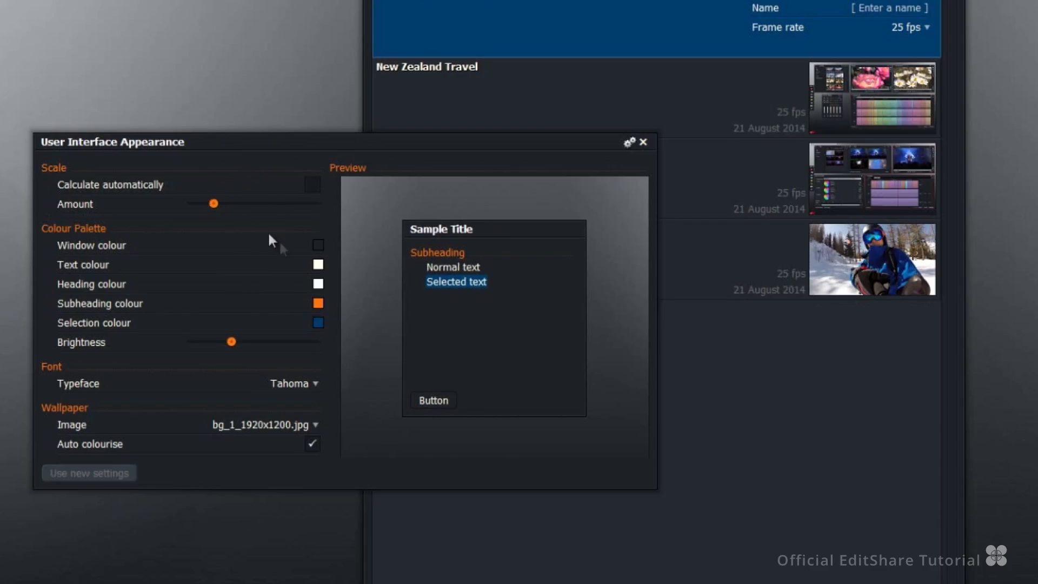
{"action": "left_click", "coordinate": [317, 265]}
{"action": "mouse_move", "coordinate": [315, 297]}
{"action": "left_mouse_down"}
{"action": "mouse_move", "coordinate": [299, 302]}
{"action": "mouse_move", "coordinate": [323, 297]}
{"action": "left_mouse_up"}
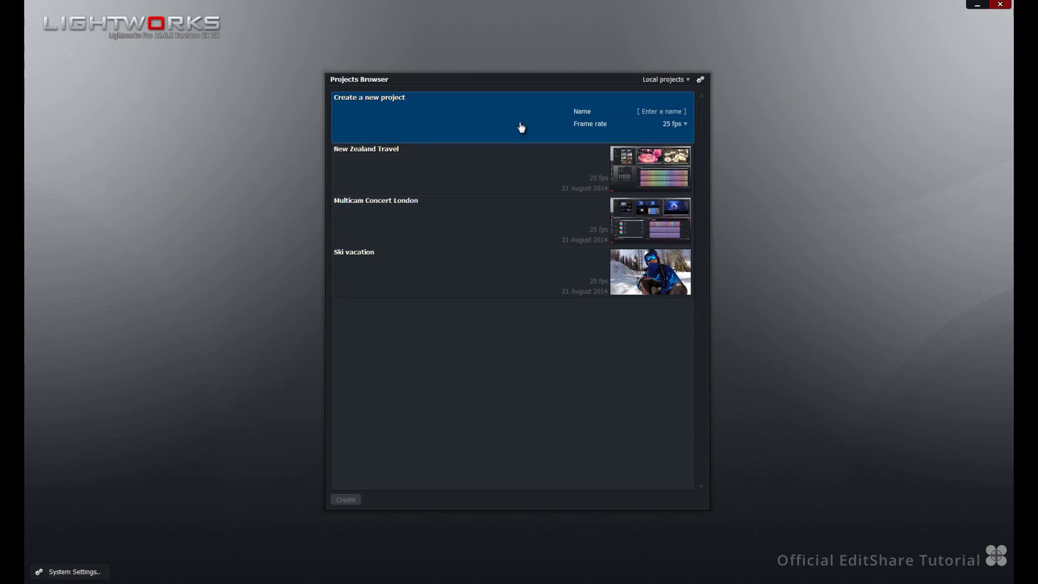
Look through the existing projects in the Projects Browser and return to the entry for creating a new project.
{"action": "key", "text": "Down"}
{"action": "key", "text": "Down"}
{"action": "key", "text": "Down"}
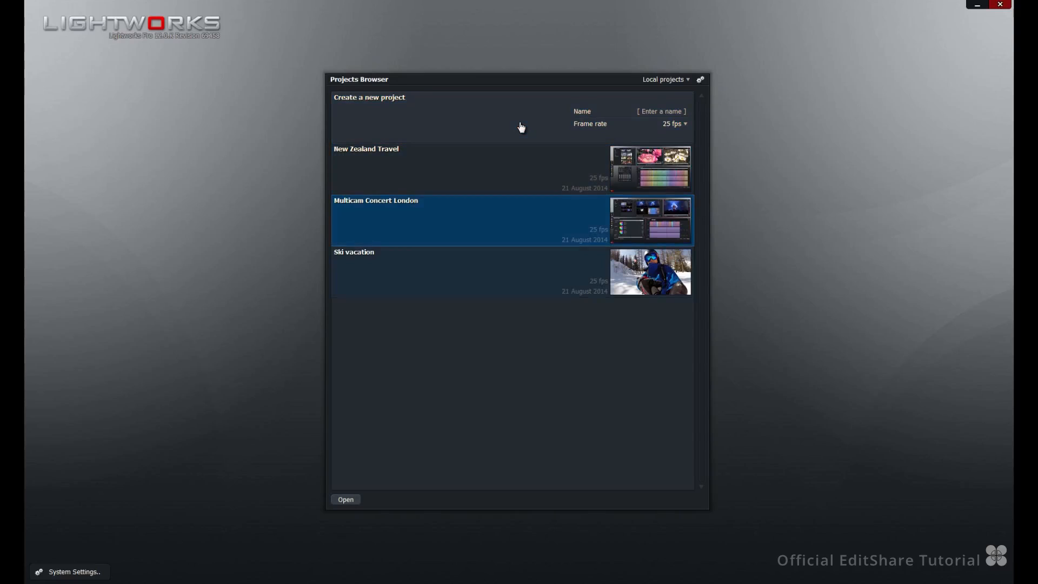
{"action": "key", "text": "Up"}
{"action": "key", "text": "Up"}
{"action": "key", "text": "Up"}
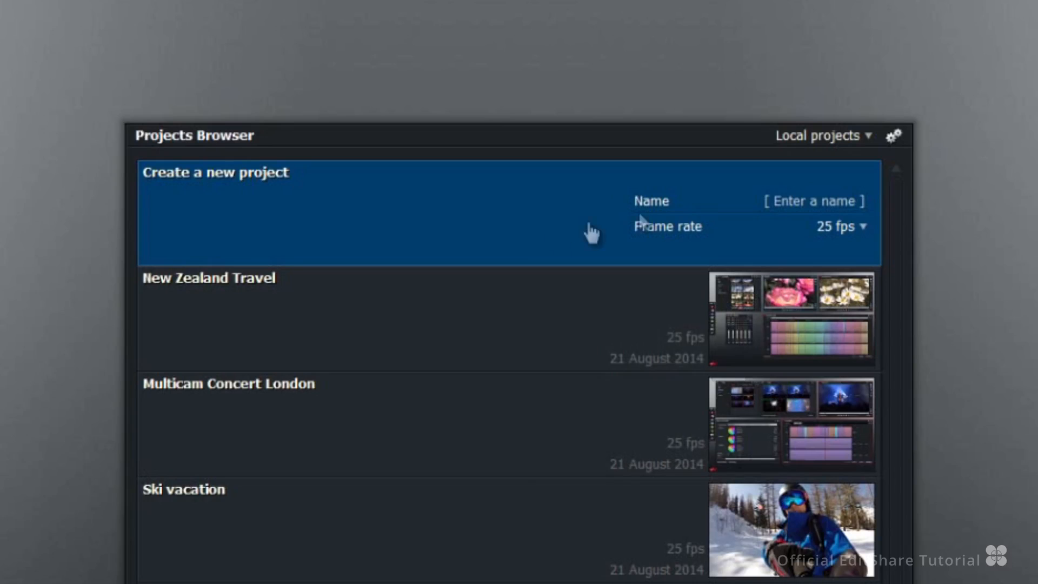
Create a new project named Quickstart with a frame rate of 25 fps.
{"action": "type", "text": "Quickstart"}
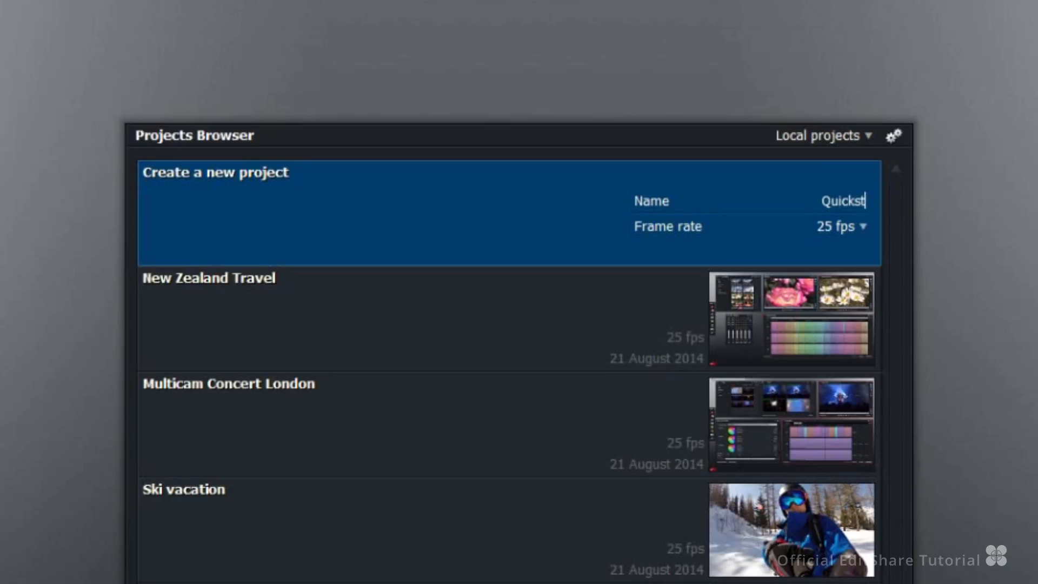
{"action": "left_click", "coordinate": [850, 225]}
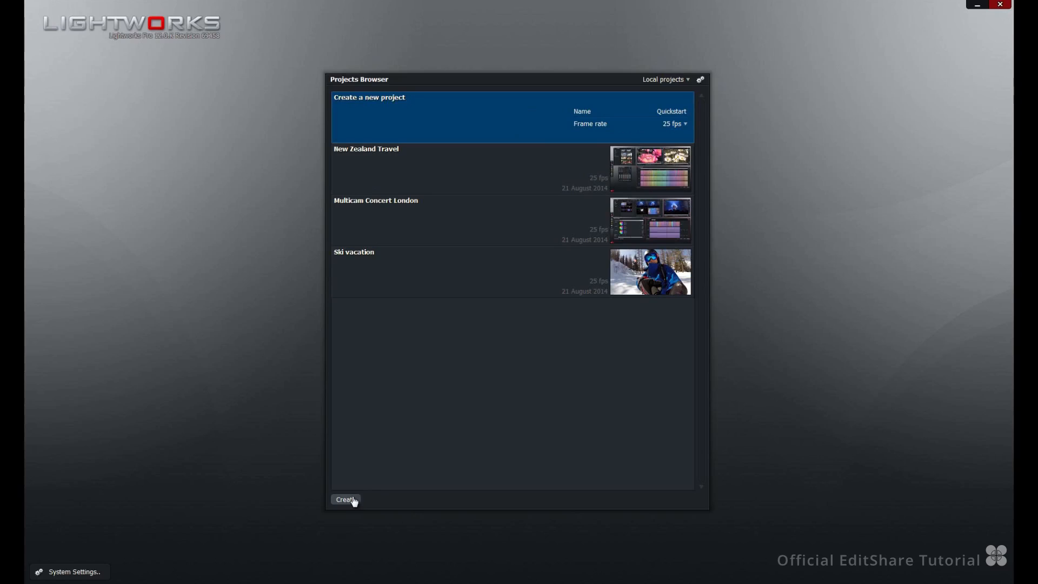
{"action": "left_click", "coordinate": [346, 499]}
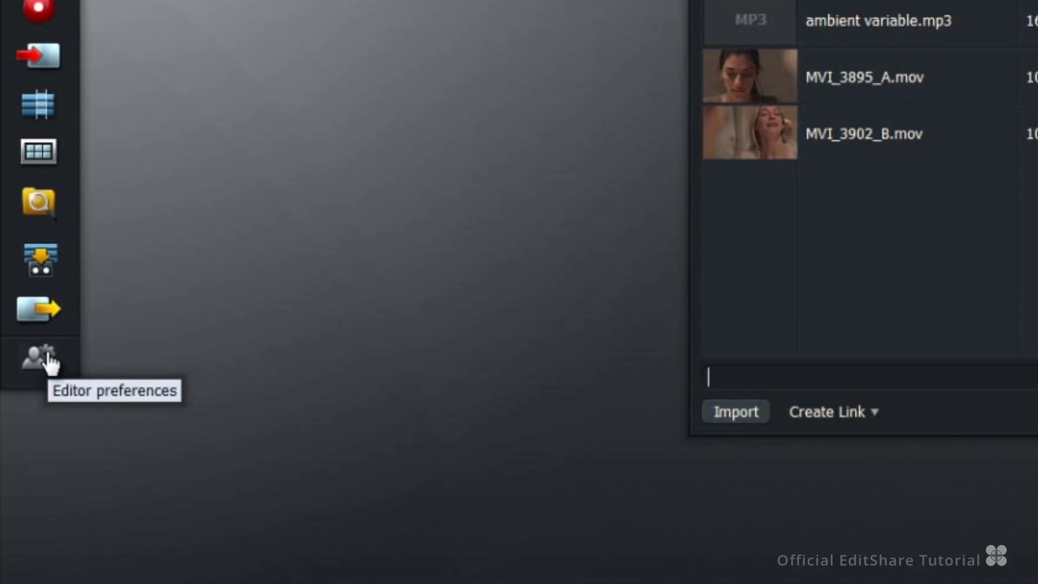
Review the editor preferences, including the playback controls and preference import options, and close them.
{"action": "left_click", "coordinate": [47, 356]}
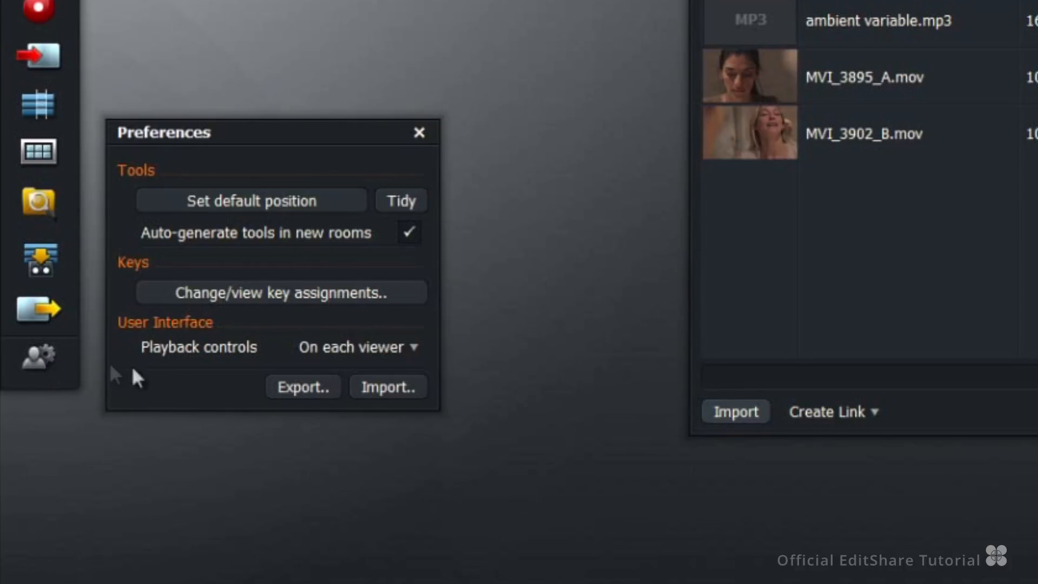
{"action": "left_click", "coordinate": [378, 348]}
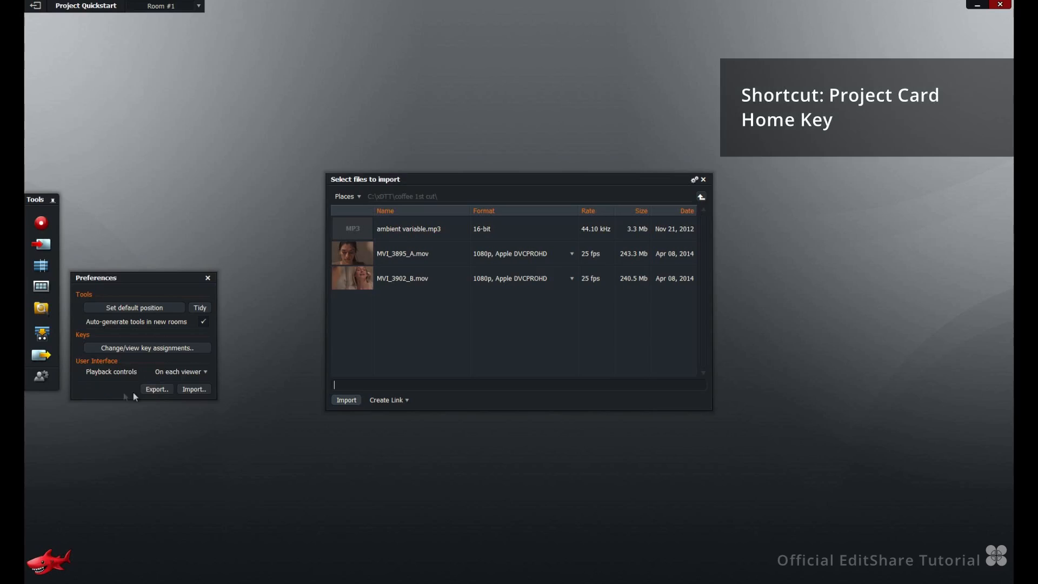
{"action": "left_click", "coordinate": [195, 390]}
{"action": "left_click", "coordinate": [442, 249]}
{"action": "left_click", "coordinate": [442, 260]}
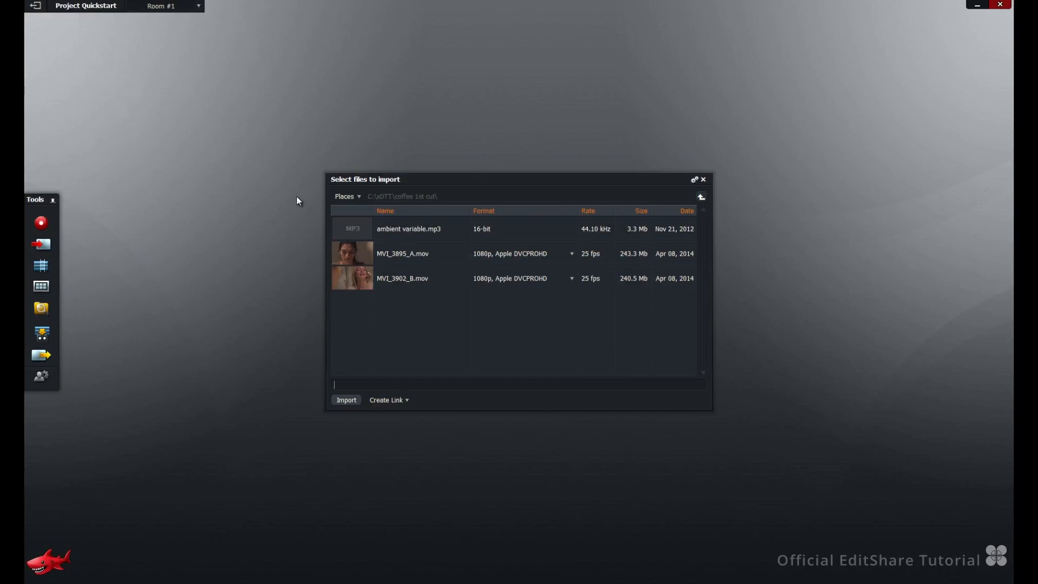
Import MVI_3895_A.mov and MVI_3902_B.mov with the Create Link option, checking the import commands and video transcoding settings first.
{"action": "left_click", "coordinate": [347, 254]}
{"action": "left_click", "coordinate": [356, 279], "text": "shift"}
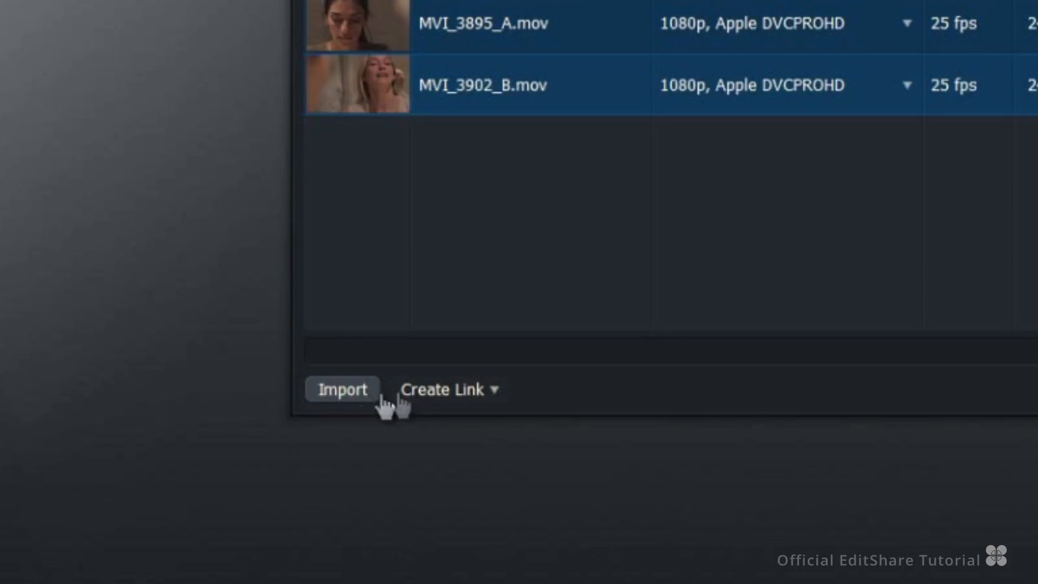
{"action": "left_click", "coordinate": [453, 393]}
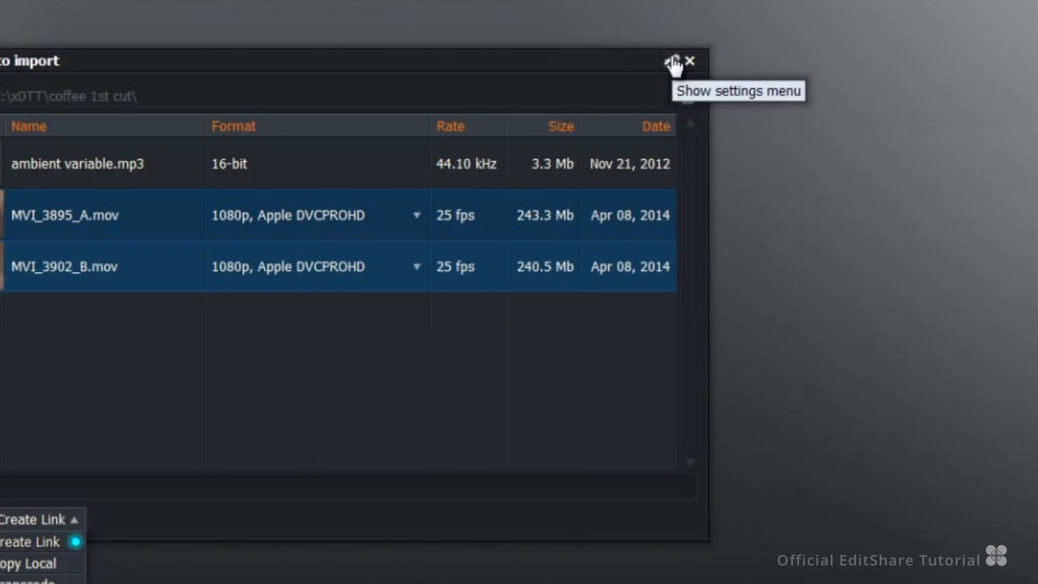
{"action": "left_click", "coordinate": [695, 180]}
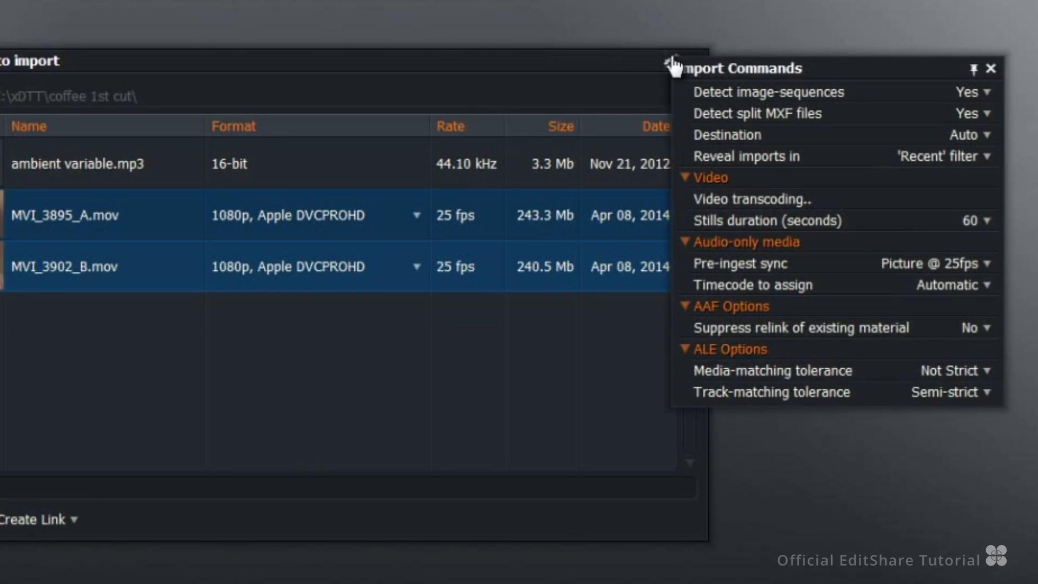
{"action": "left_click", "coordinate": [738, 200]}
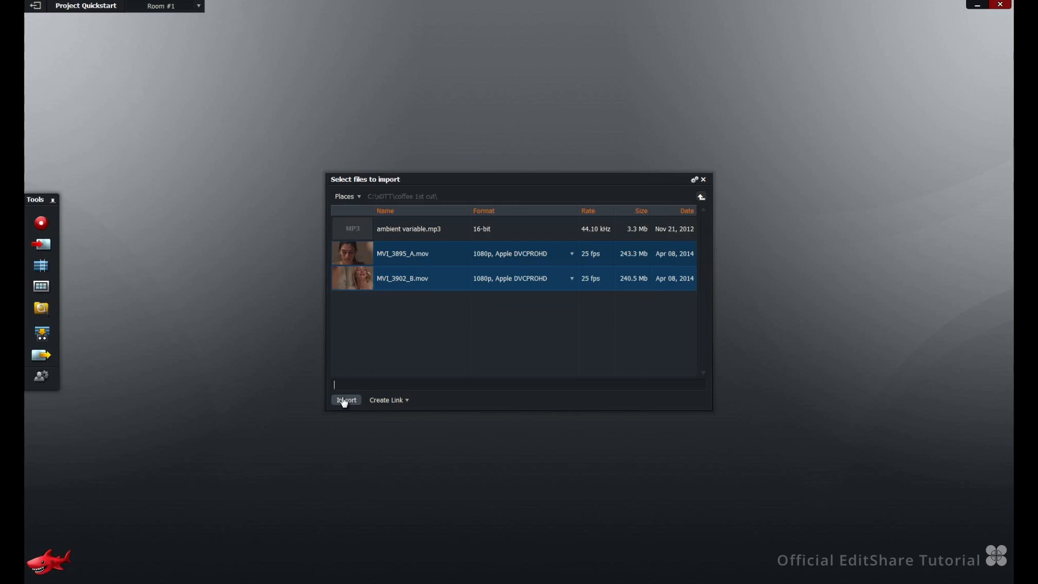
{"action": "left_click", "coordinate": [345, 400]}
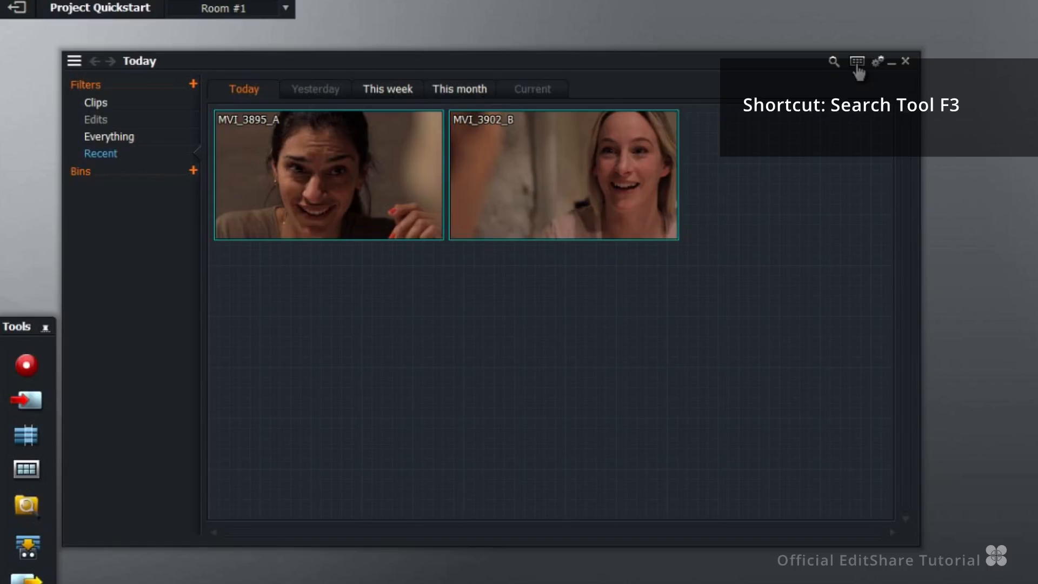
Compare the list and tile views of the imported clips, examine the list columns, and scrub through MVI_3895_A.
{"action": "left_click", "coordinate": [857, 63]}
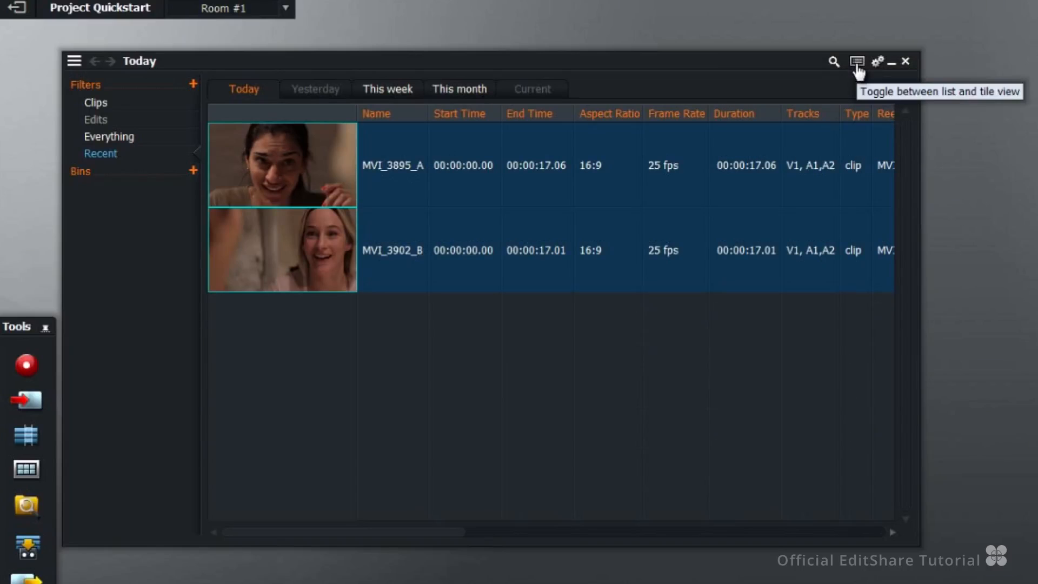
{"action": "left_click", "coordinate": [858, 66]}
{"action": "left_click", "coordinate": [858, 66]}
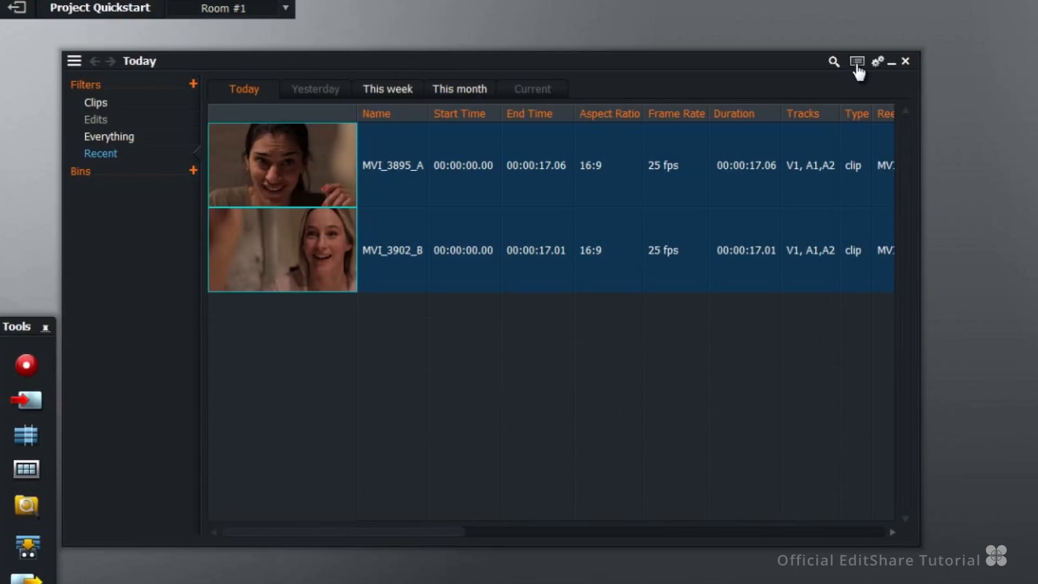
{"action": "left_click_drag", "start_coordinate": [446, 533], "coordinate": [856, 549]}
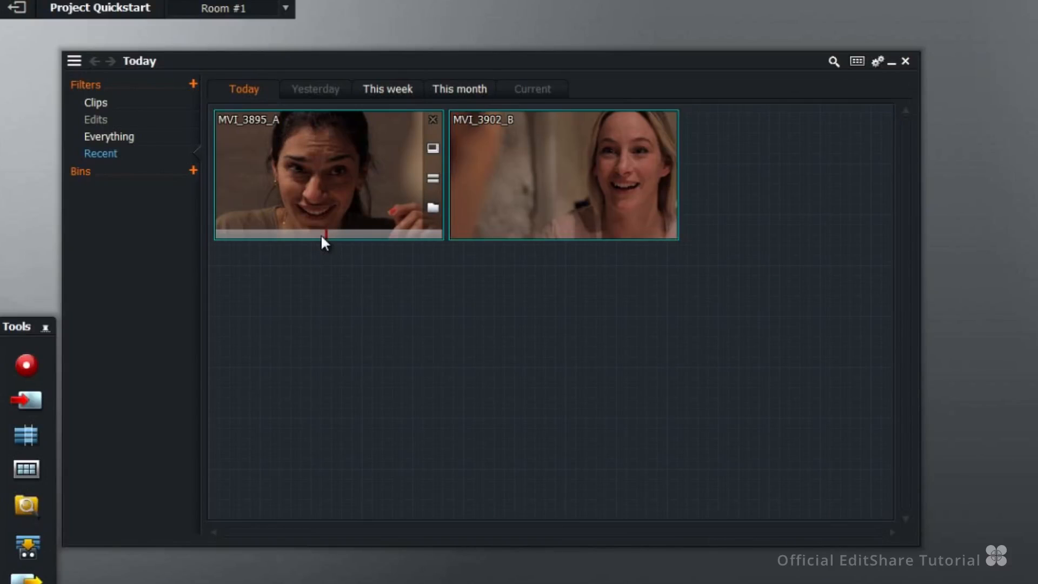
{"action": "left_click_drag", "start_coordinate": [320, 234], "coordinate": [258, 229]}
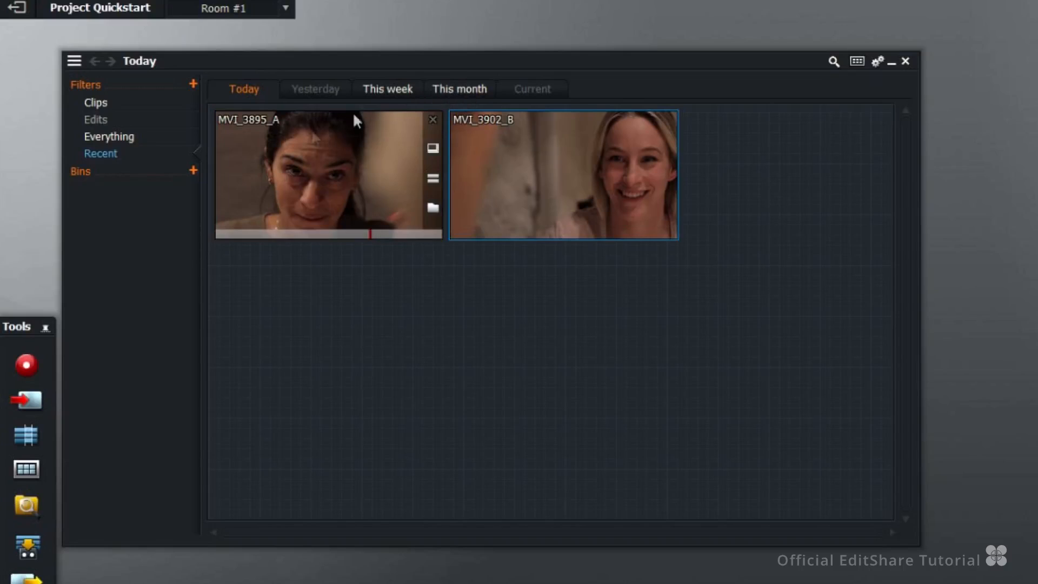
Create a bin named FIRST CUTS and add both recently imported clips to it.
{"action": "left_click", "coordinate": [193, 171]}
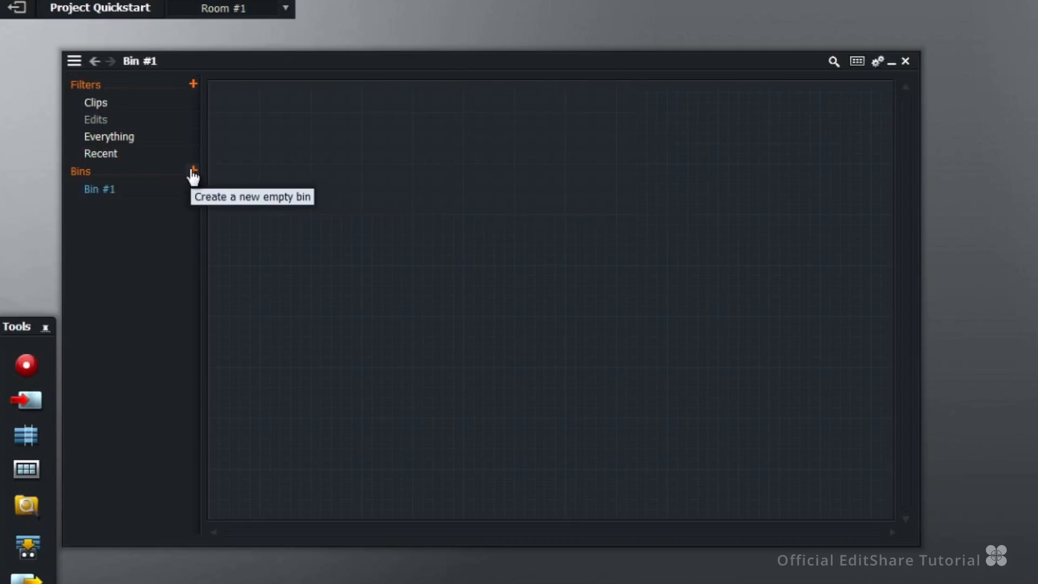
{"action": "type", "text": "Fl"}
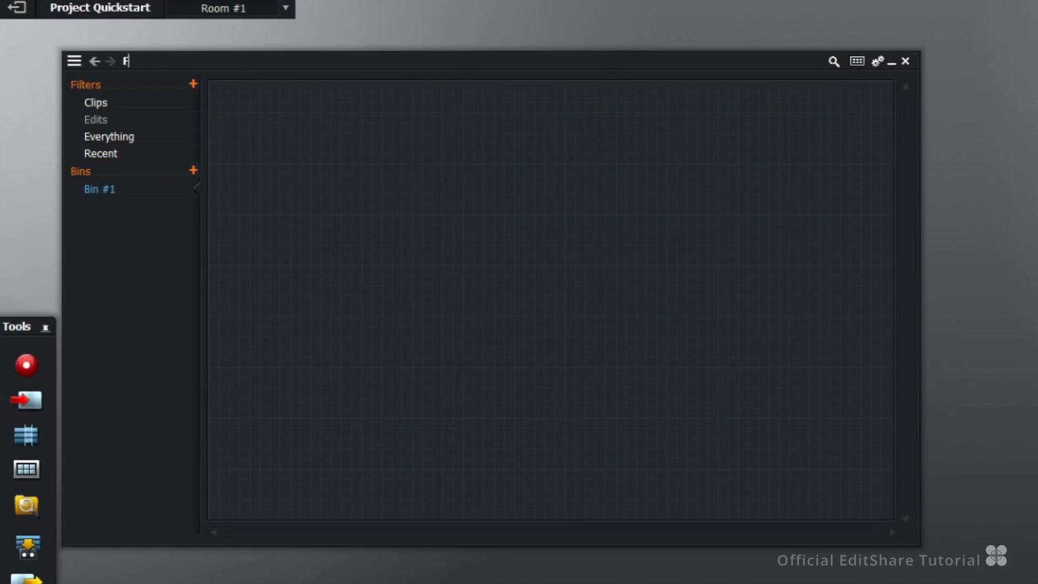
{"action": "type", "text": "RST CUTS"}
{"action": "key", "text": "Return"}
{"action": "left_click", "coordinate": [116, 157]}
{"action": "left_click_drag", "start_coordinate": [350, 286], "coordinate": [168, 180]}
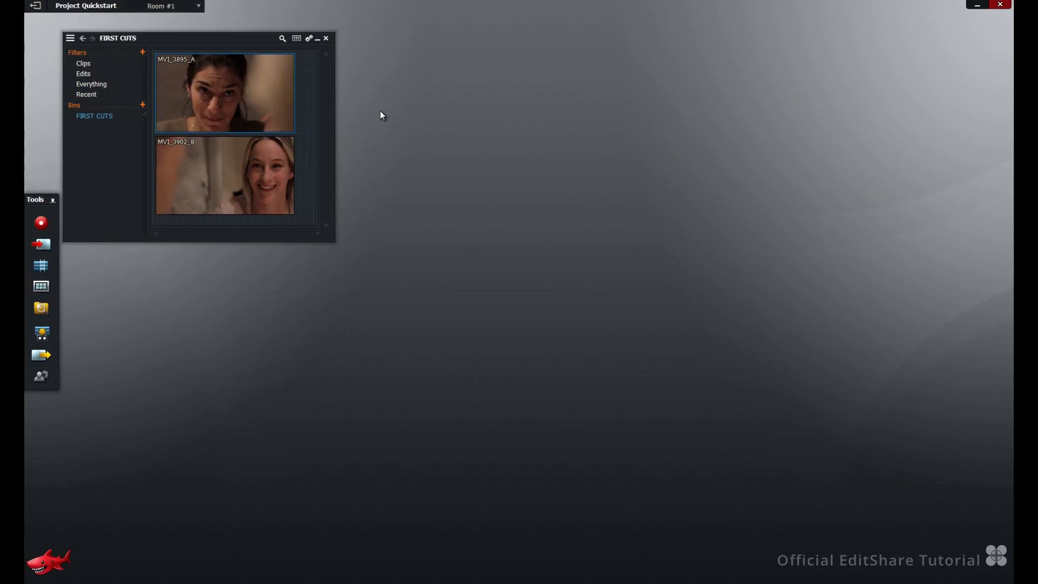
Open MVI_3895_A in a viewer and toggle its V1, A1 and A2 tracks off and on again.
{"action": "mouse_move", "coordinate": [290, 80]}
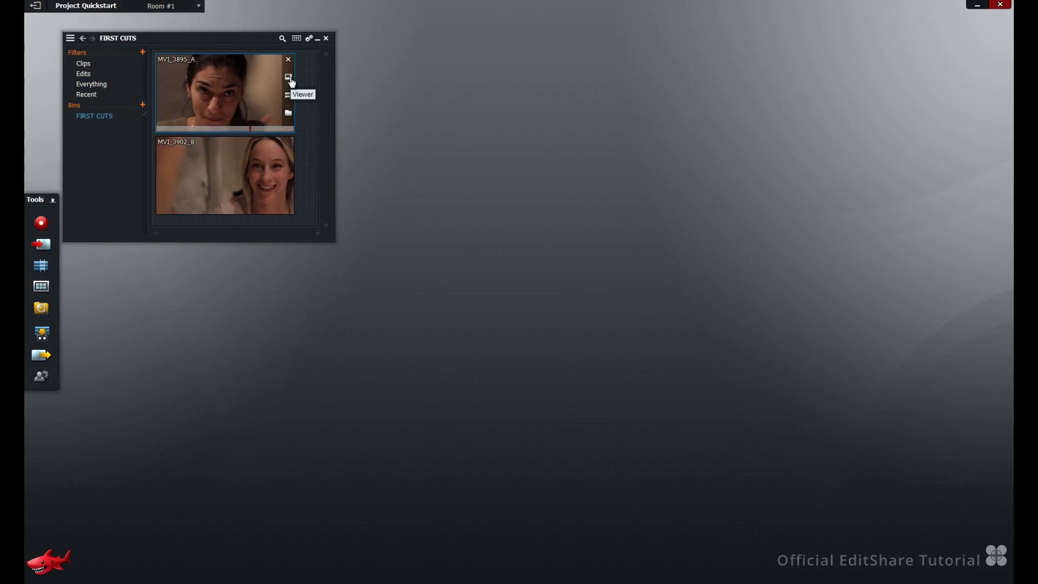
{"action": "left_click", "coordinate": [290, 78]}
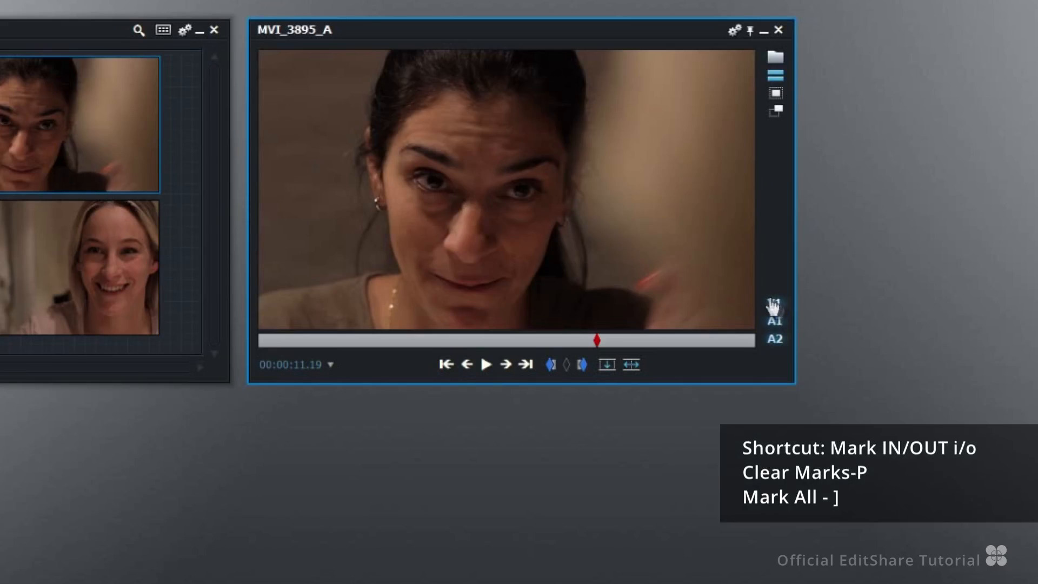
{"action": "mouse_move", "coordinate": [653, 199]}
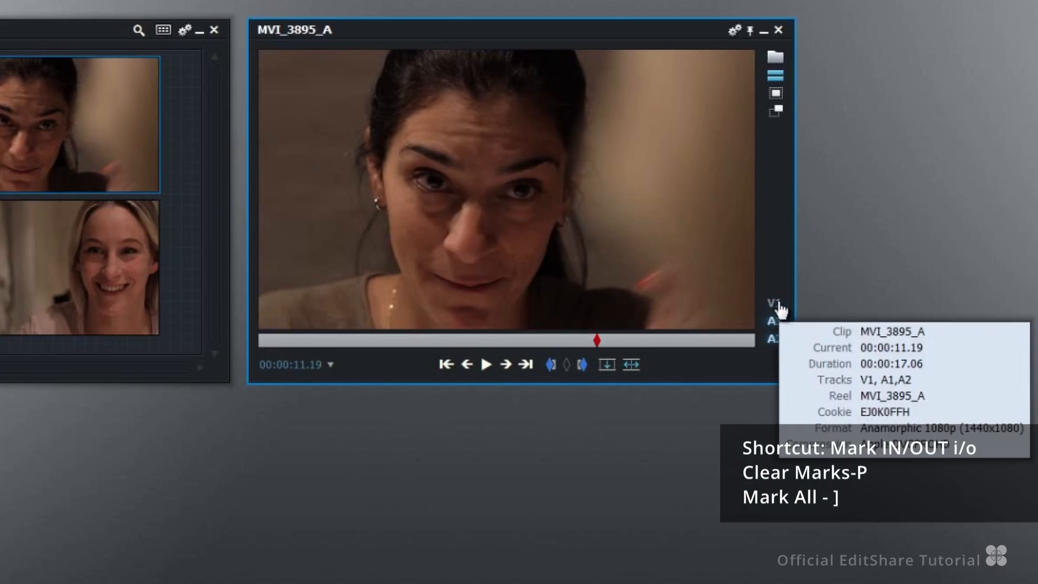
{"action": "mouse_move", "coordinate": [780, 340]}
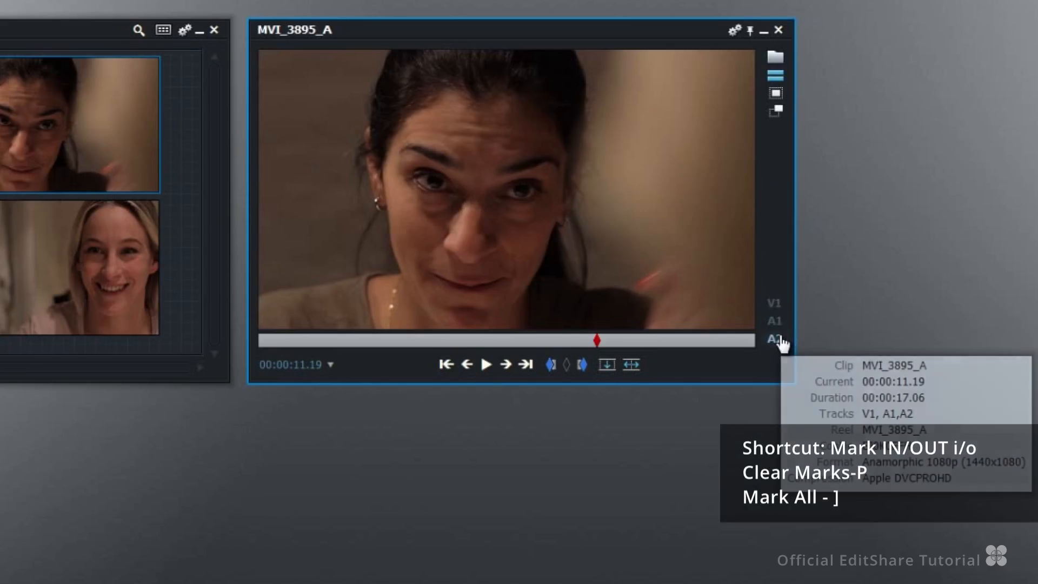
{"action": "left_click", "coordinate": [780, 322]}
{"action": "left_click", "coordinate": [780, 308]}
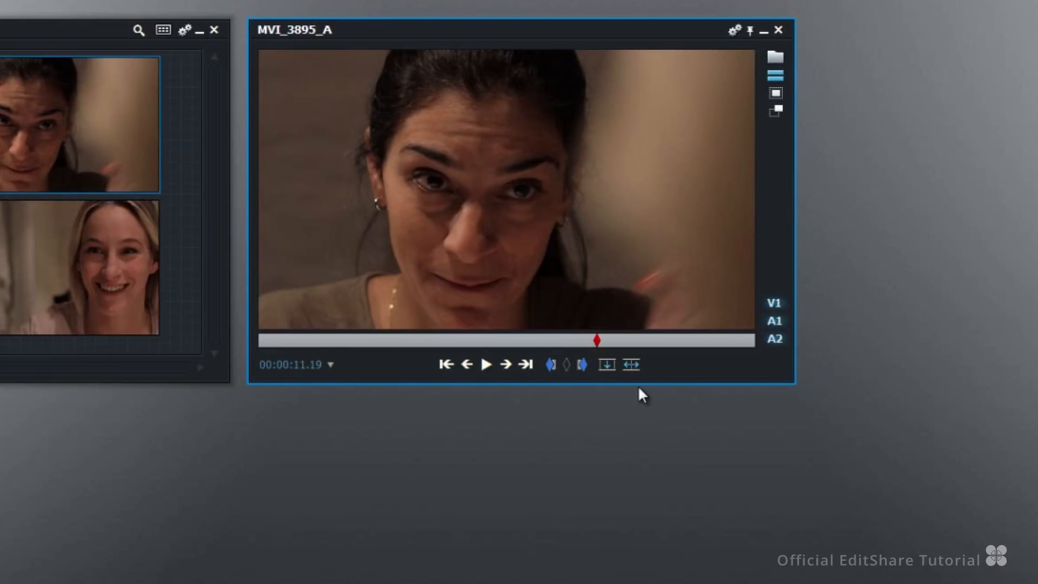
Return MVI_3895_A to its start, play to about 00:00:02.11 and set a mark in there.
{"action": "left_click", "coordinate": [331, 366]}
{"action": "left_click", "coordinate": [475, 398]}
{"action": "left_click", "coordinate": [446, 365]}
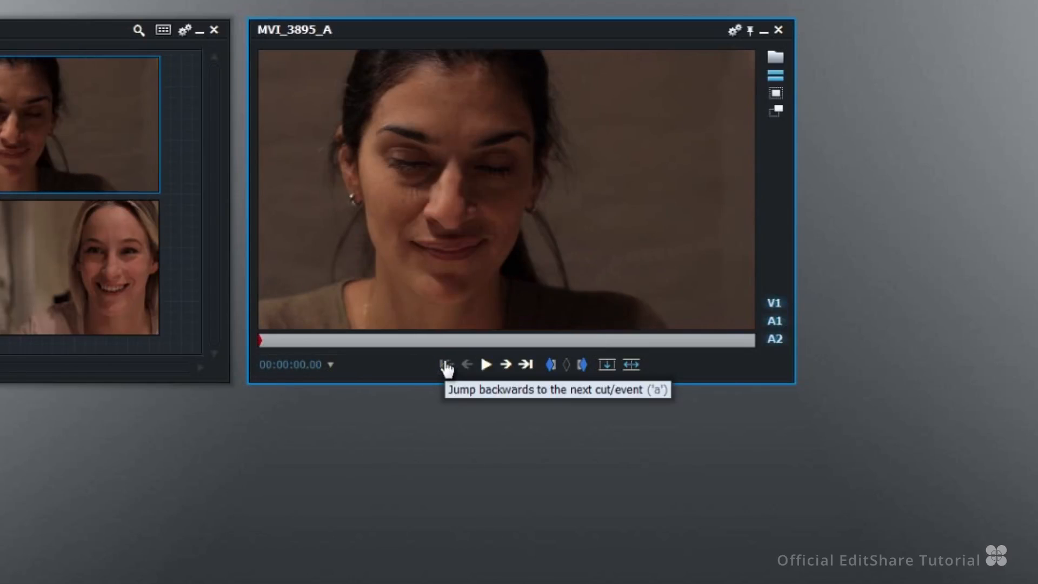
{"action": "left_click", "coordinate": [487, 365]}
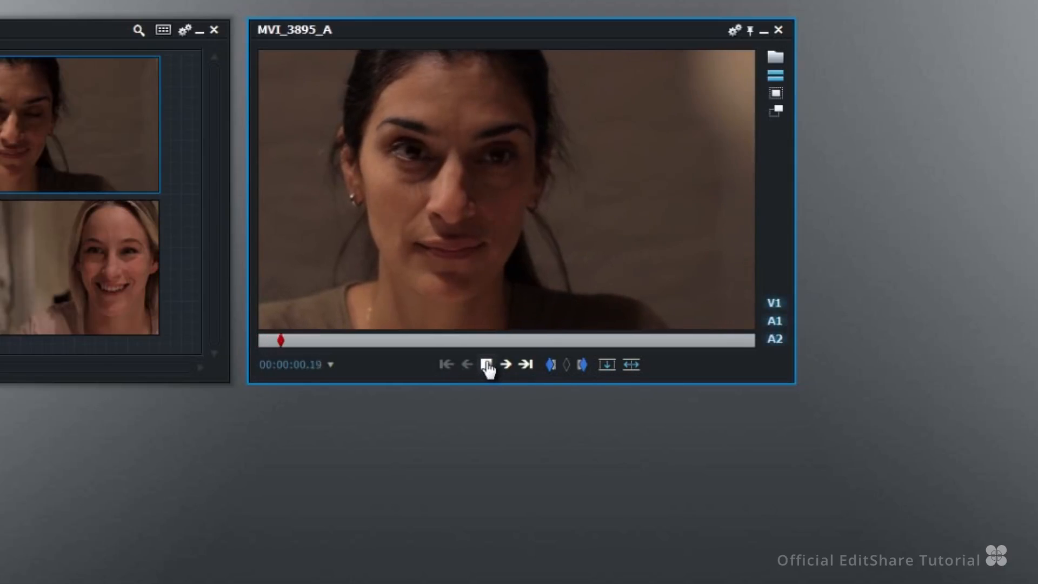
{"action": "left_click", "coordinate": [487, 365]}
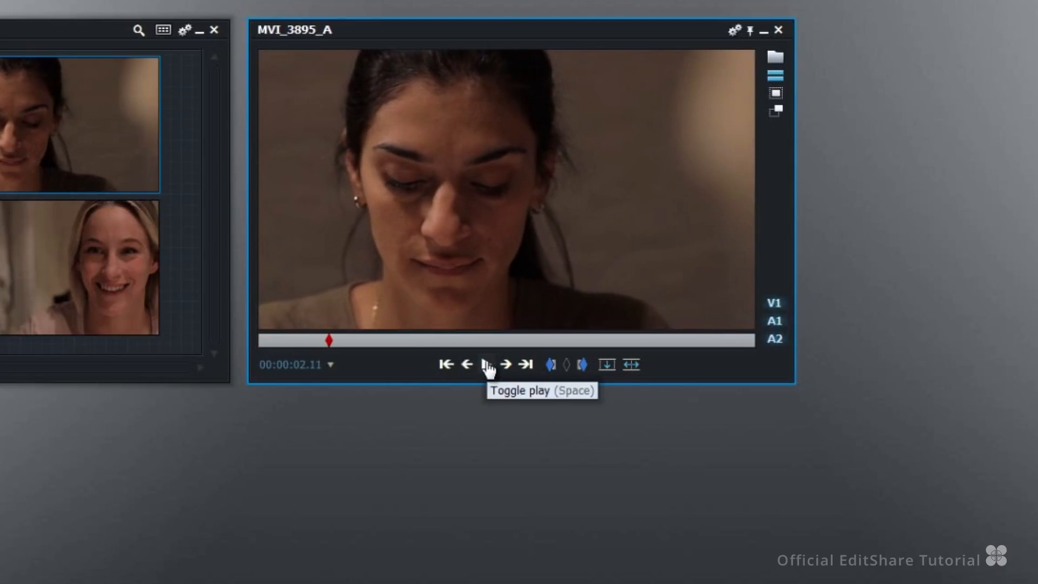
{"action": "left_click", "coordinate": [551, 365]}
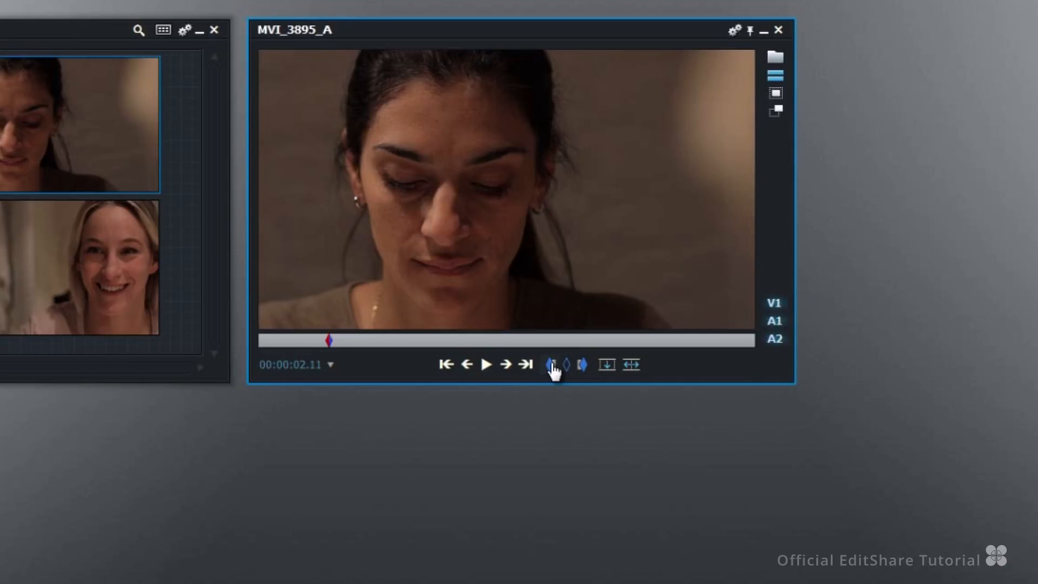
Play MVI_3895_A on to about 00:00:06.12 to define the marked section, and swap the two marks.
{"action": "left_click", "coordinate": [486, 364]}
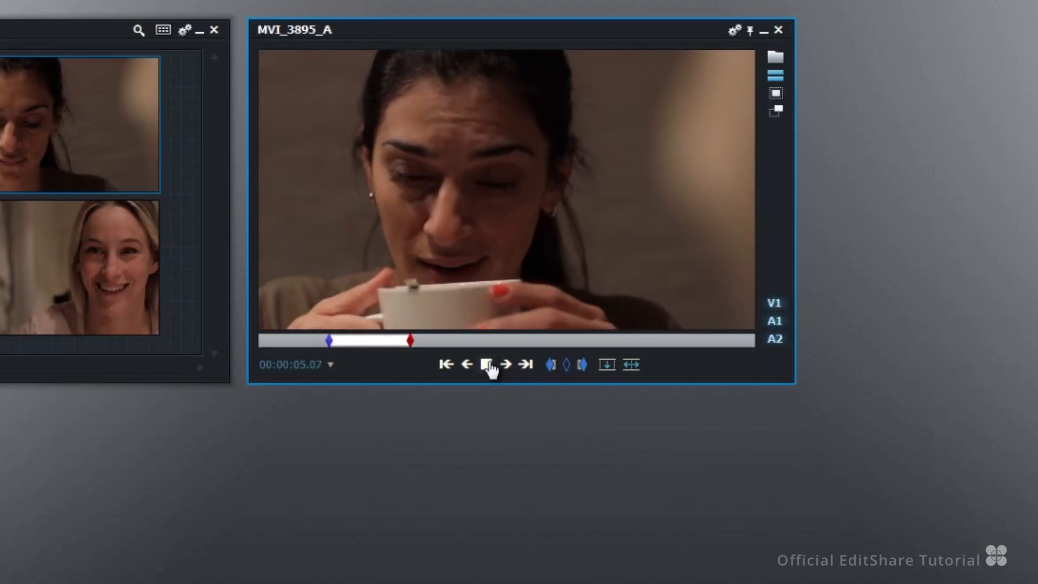
{"action": "left_click", "coordinate": [486, 365]}
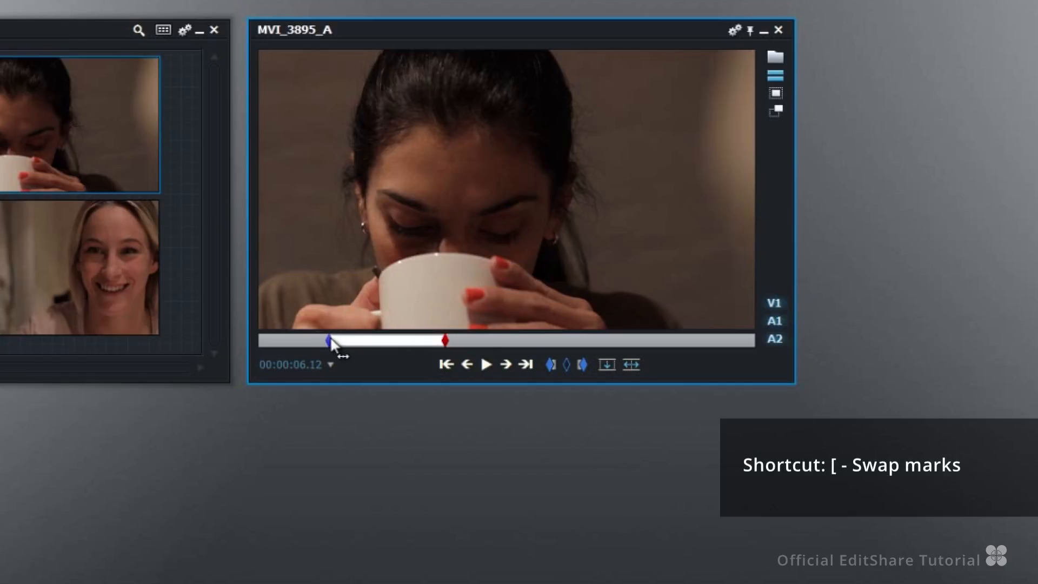
{"action": "key", "text": "bracketleft"}
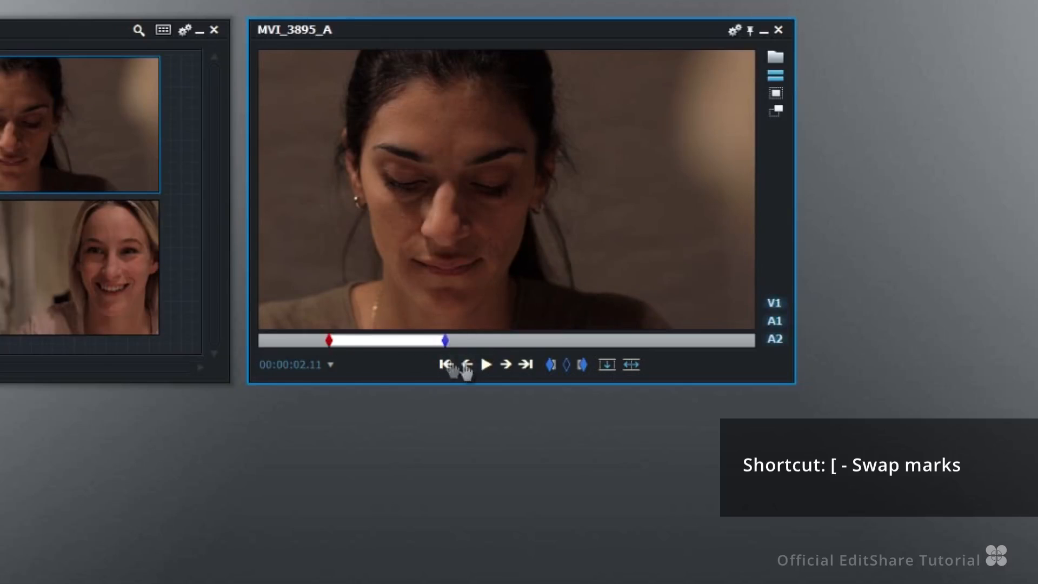
Play MVI_3895_A on to about 00:00:03.16 and step the start of the marked section back frame by frame.
{"action": "left_click", "coordinate": [488, 367]}
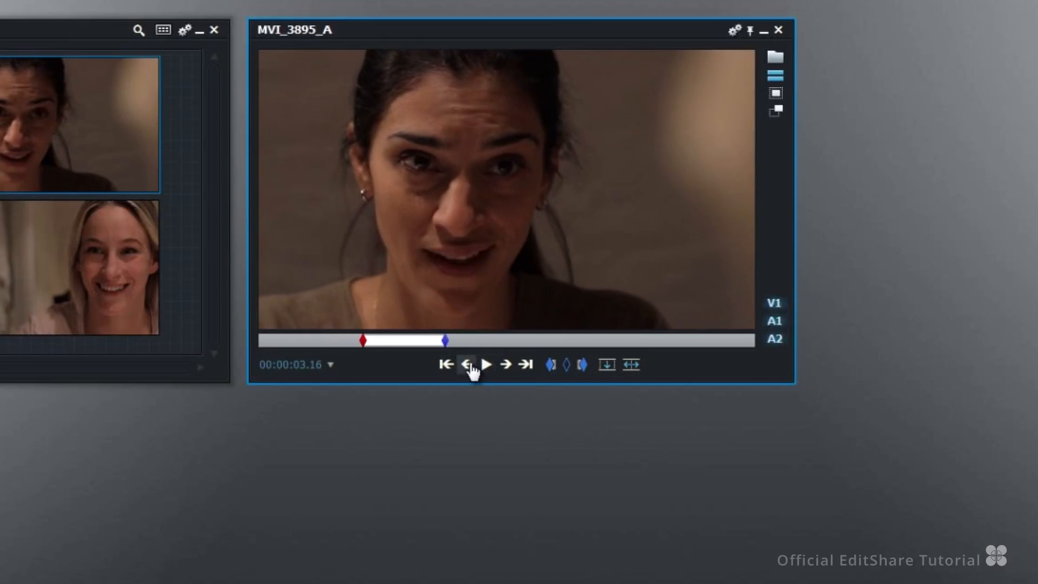
{"action": "left_click", "coordinate": [470, 366]}
{"action": "left_click", "coordinate": [470, 367]}
{"action": "left_click", "coordinate": [470, 366]}
{"action": "left_click", "coordinate": [470, 366]}
{"action": "left_click", "coordinate": [470, 367]}
{"action": "left_click", "coordinate": [471, 367]}
{"action": "left_click", "coordinate": [471, 367]}
{"action": "left_click", "coordinate": [467, 365]}
{"action": "left_click", "coordinate": [466, 365]}
{"action": "left_click", "coordinate": [467, 365]}
{"action": "left_click", "coordinate": [467, 365]}
{"action": "left_click", "coordinate": [466, 364]}
{"action": "left_click", "coordinate": [466, 365]}
{"action": "left_click", "coordinate": [466, 365]}
{"action": "left_click", "coordinate": [467, 365]}
{"action": "left_click", "coordinate": [466, 365]}
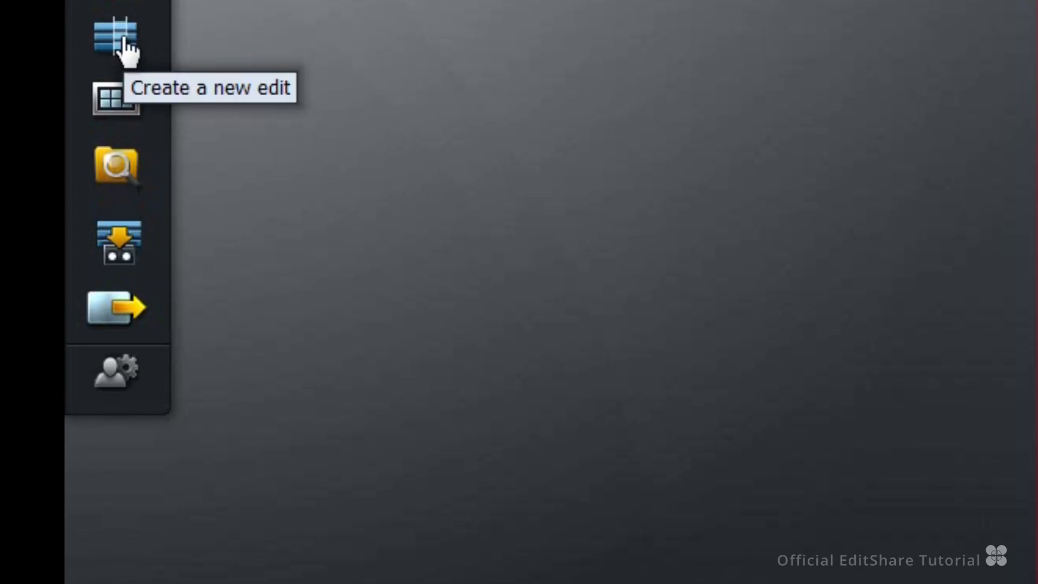
Open the new edit settings and review the track options and the available edit lengths.
{"action": "left_click", "coordinate": [116, 38]}
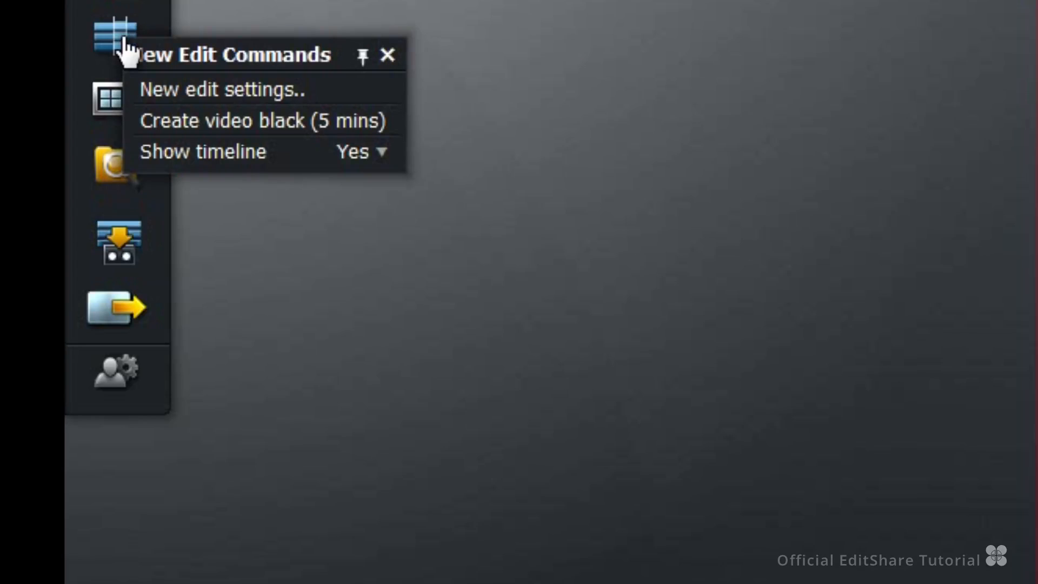
{"action": "left_click", "coordinate": [162, 103]}
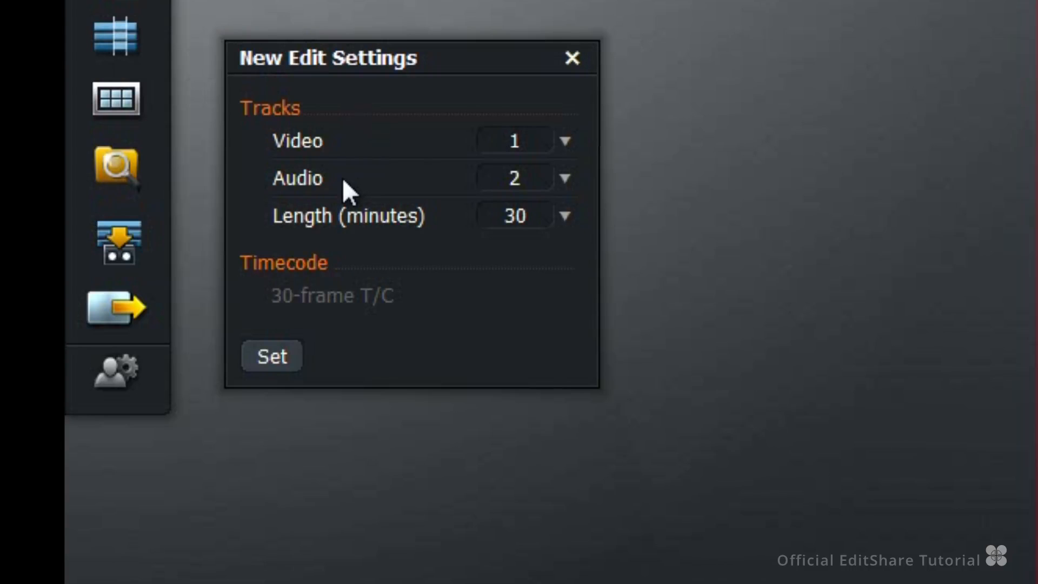
{"action": "left_click", "coordinate": [564, 216]}
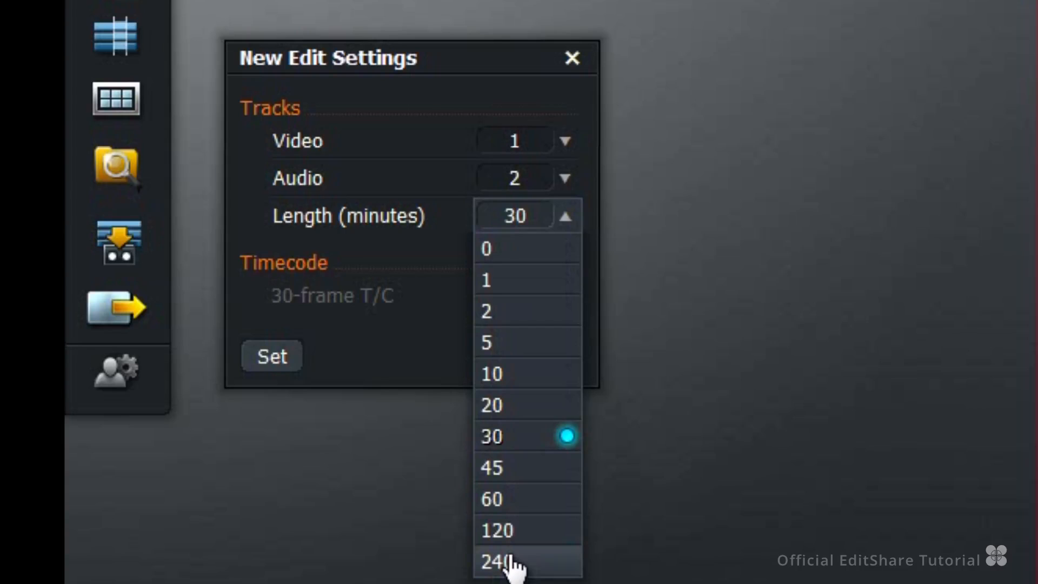
{"action": "left_click", "coordinate": [437, 451]}
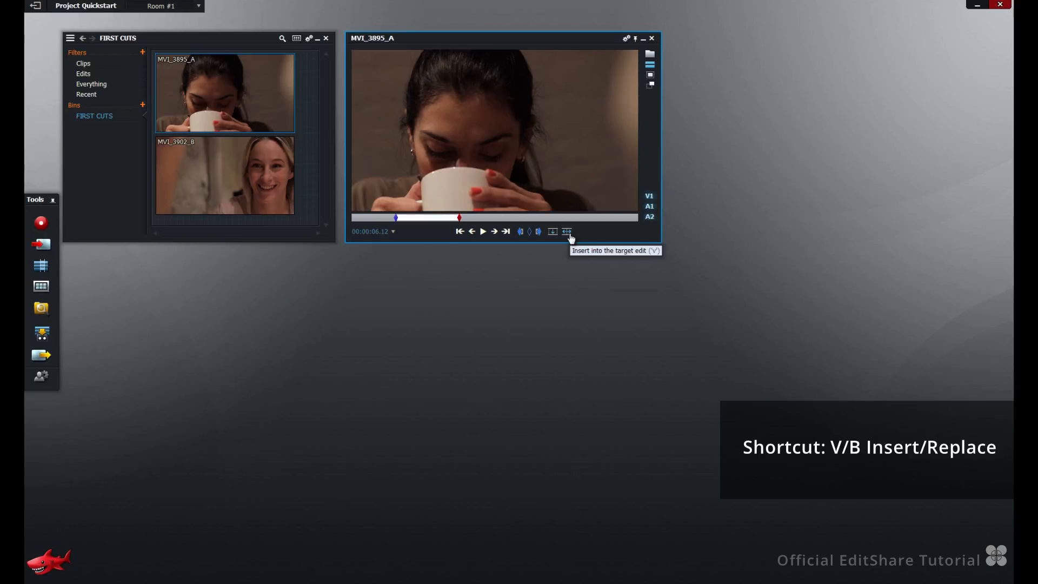
Insert the marked section of MVI_3895_A into a new edit and name the edit CUT ONE.
{"action": "left_click", "coordinate": [568, 232]}
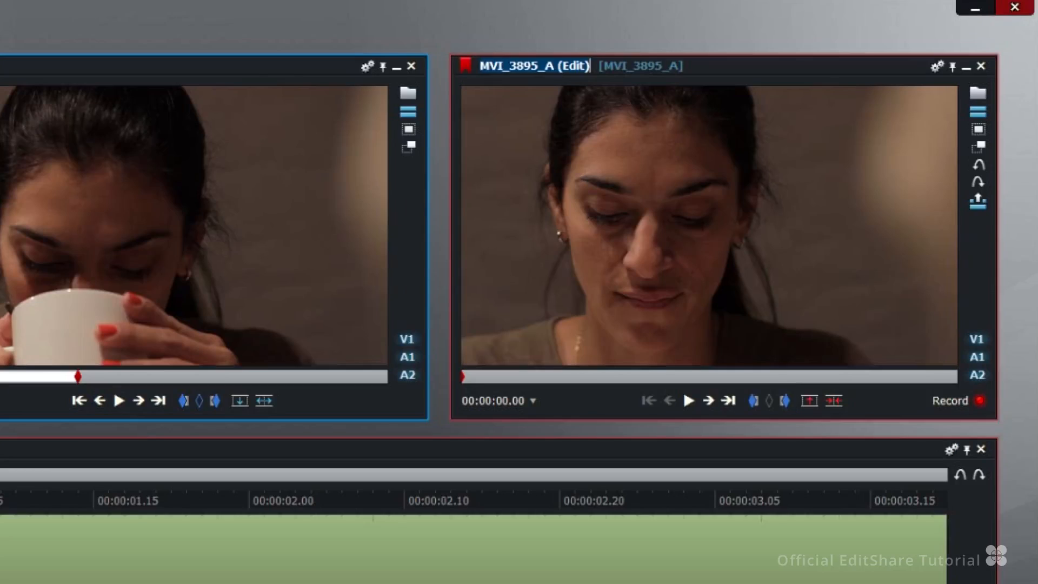
{"action": "type", "text": "CUT ONE"}
{"action": "key", "text": "Return"}
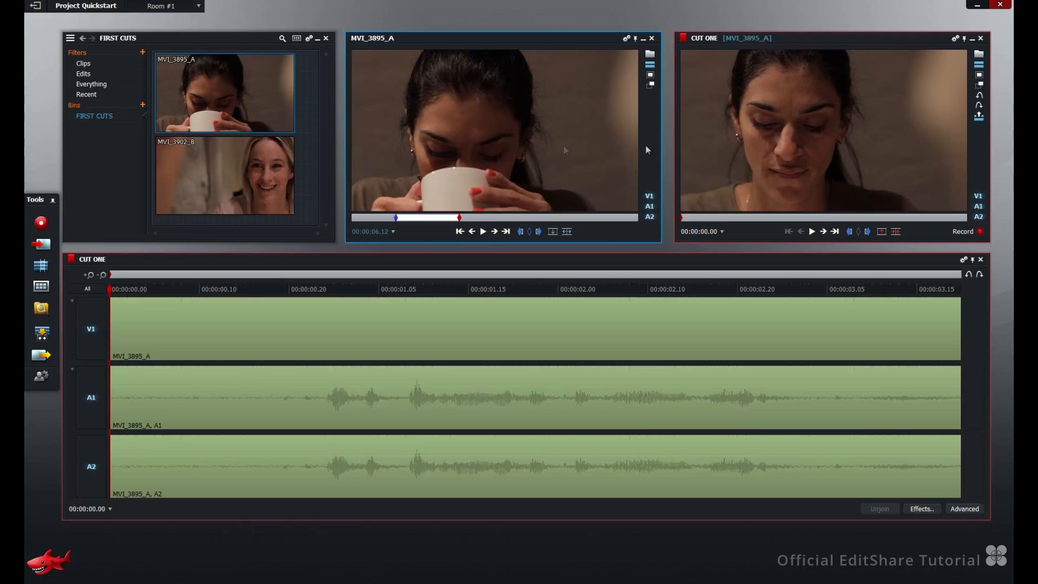
Load MVI_3902_B into the source viewer and mark its section from 00:00:05.12 to about 00:00:08.10.
{"action": "mouse_move", "coordinate": [233, 166]}
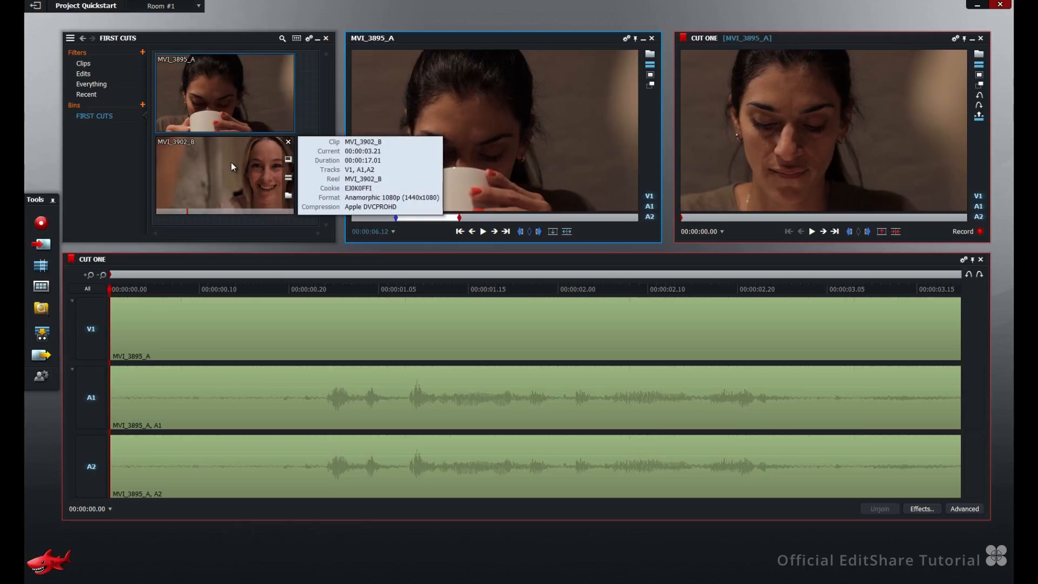
{"action": "left_click_drag", "start_coordinate": [231, 162], "coordinate": [493, 120]}
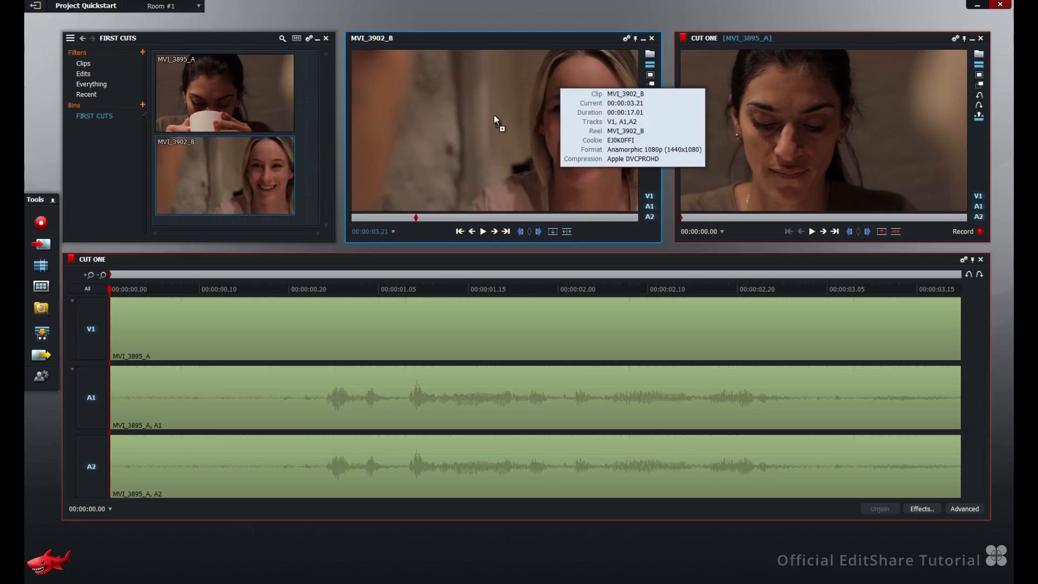
{"action": "left_click", "coordinate": [460, 232]}
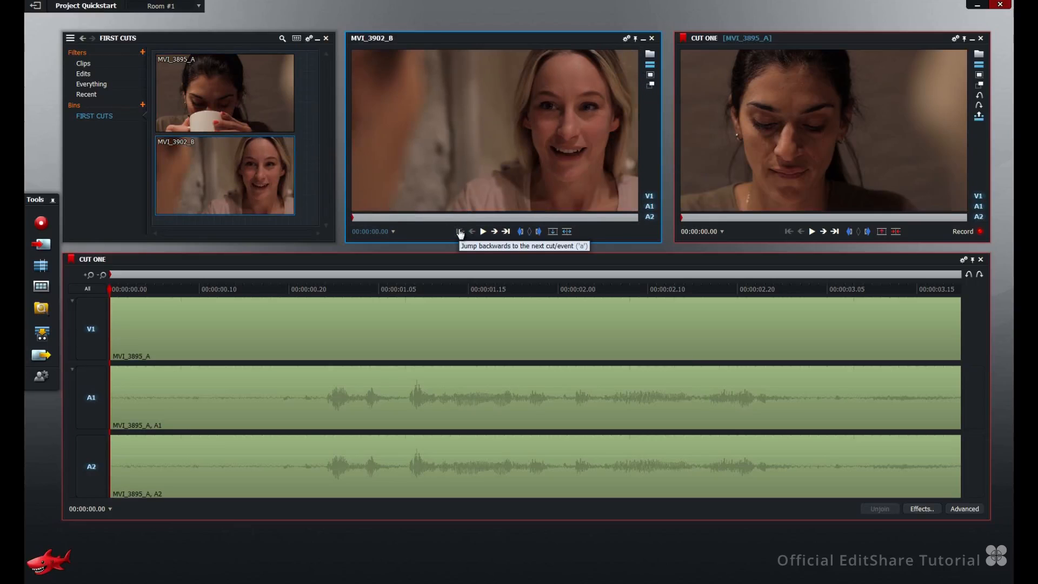
{"action": "left_click", "coordinate": [483, 231]}
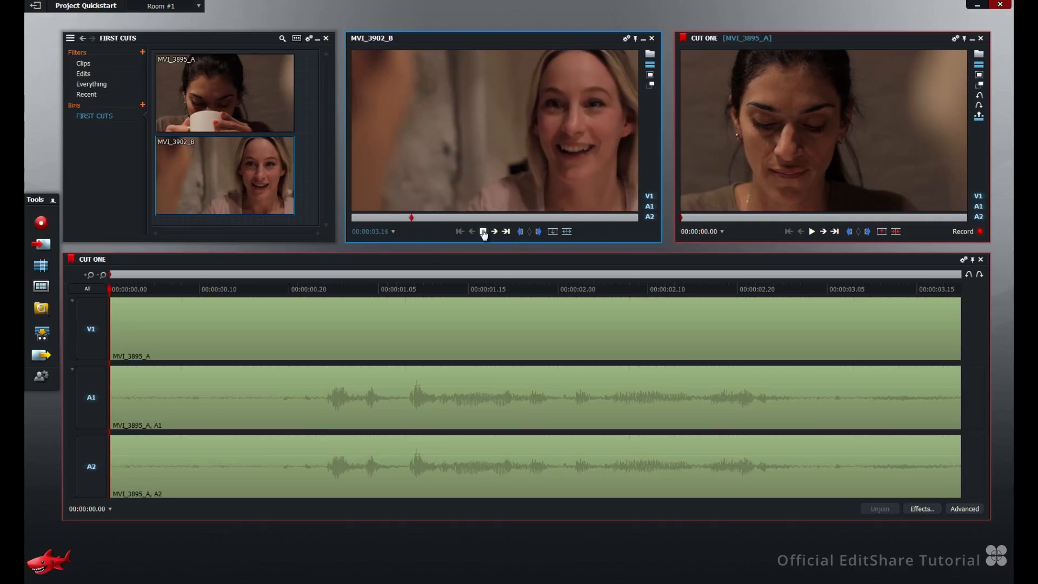
{"action": "left_click", "coordinate": [483, 231]}
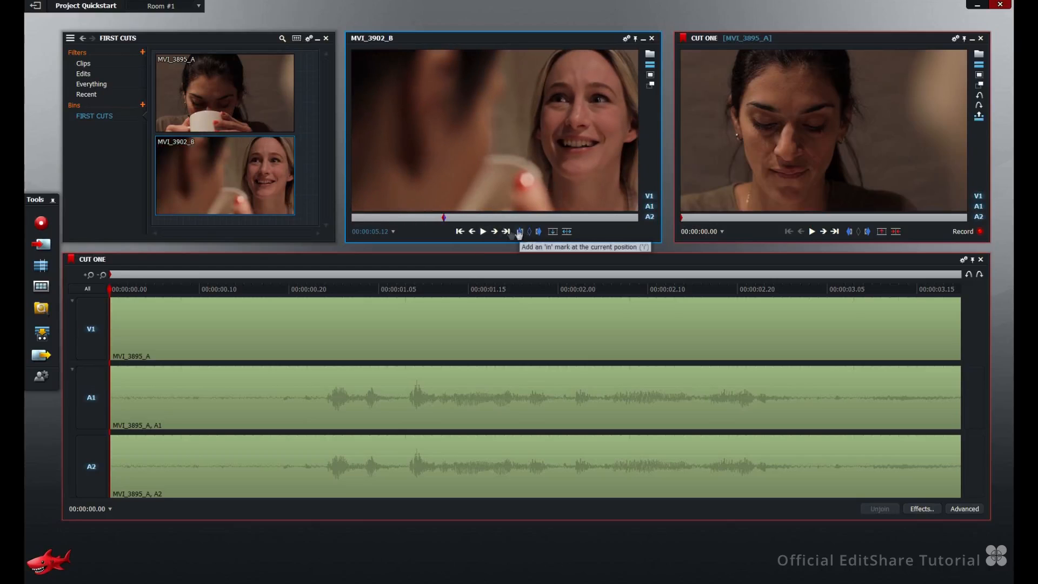
{"action": "left_click", "coordinate": [484, 231]}
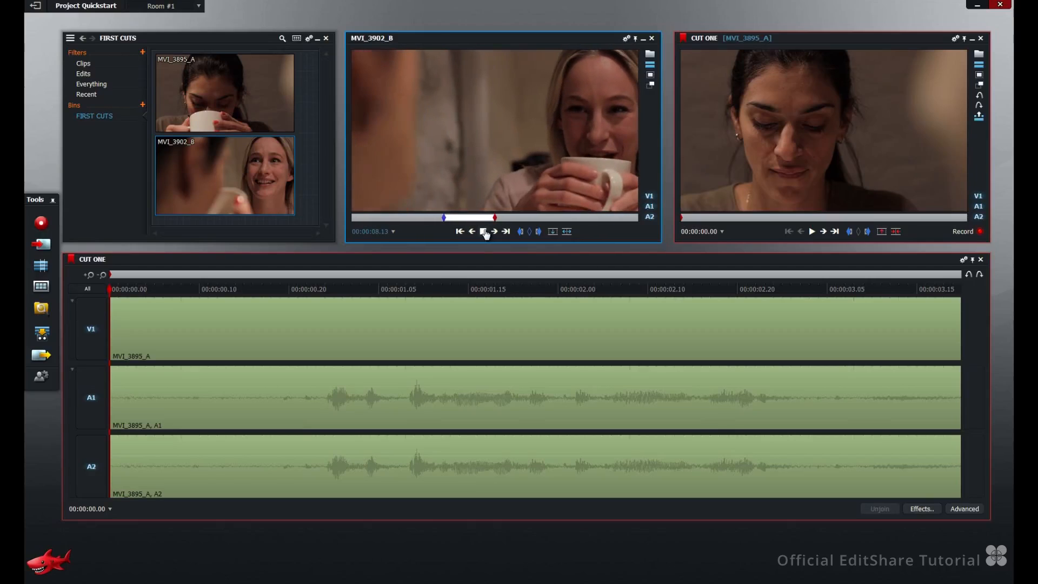
{"action": "left_click", "coordinate": [483, 231]}
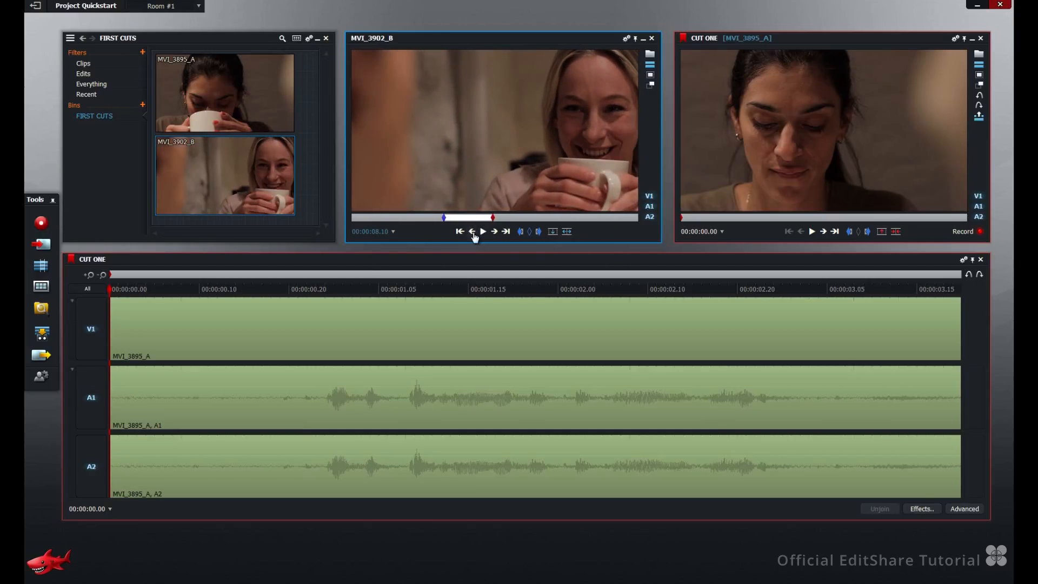
Insert the marked section of MVI_3902_B at the end of CUT ONE.
{"action": "left_click", "coordinate": [291, 288]}
{"action": "left_click_drag", "start_coordinate": [291, 285], "coordinate": [964, 287]}
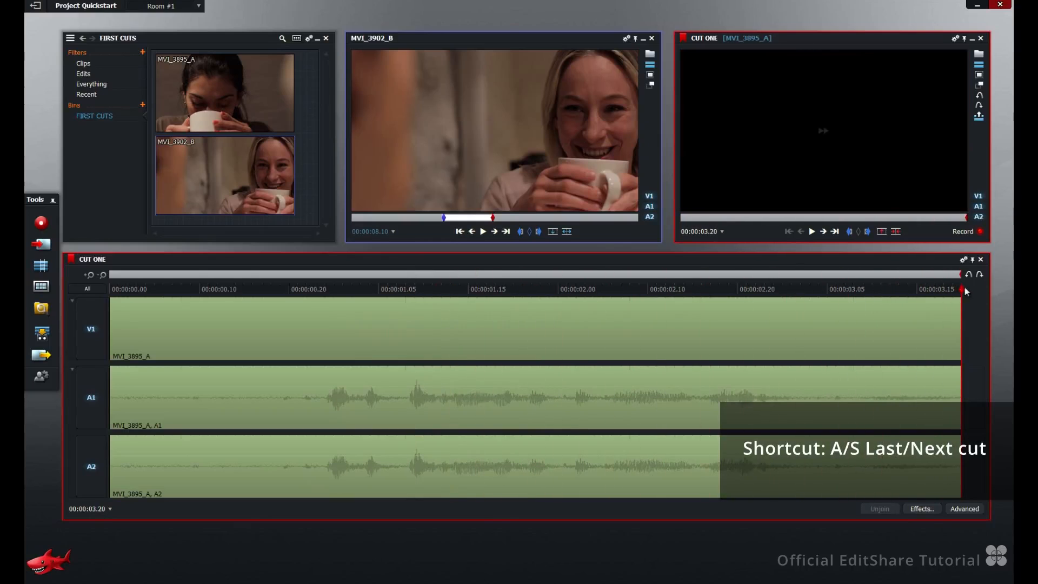
{"action": "left_click", "coordinate": [566, 233]}
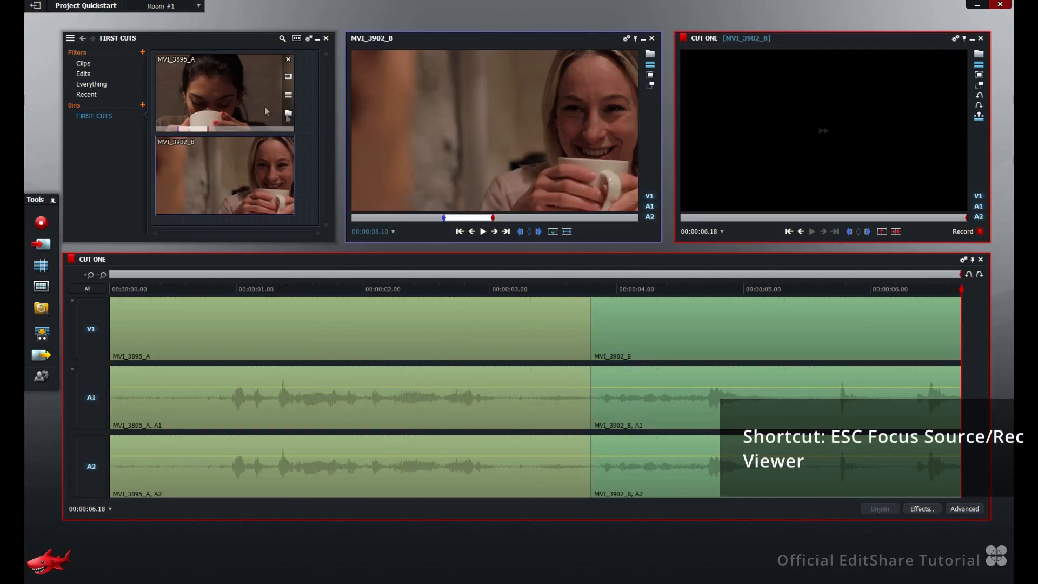
Load MVI_3895_A again, mark the section from 00:00:07.15 to 00:00:12.08 and insert it at the end of CUT ONE.
{"action": "left_click_drag", "start_coordinate": [233, 100], "coordinate": [452, 135]}
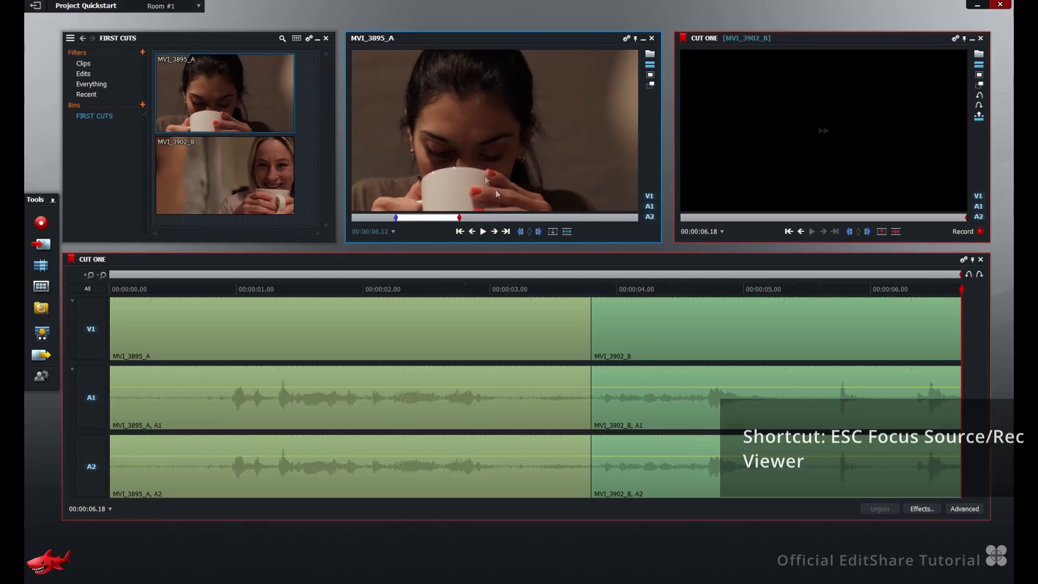
{"action": "left_click", "coordinate": [532, 236]}
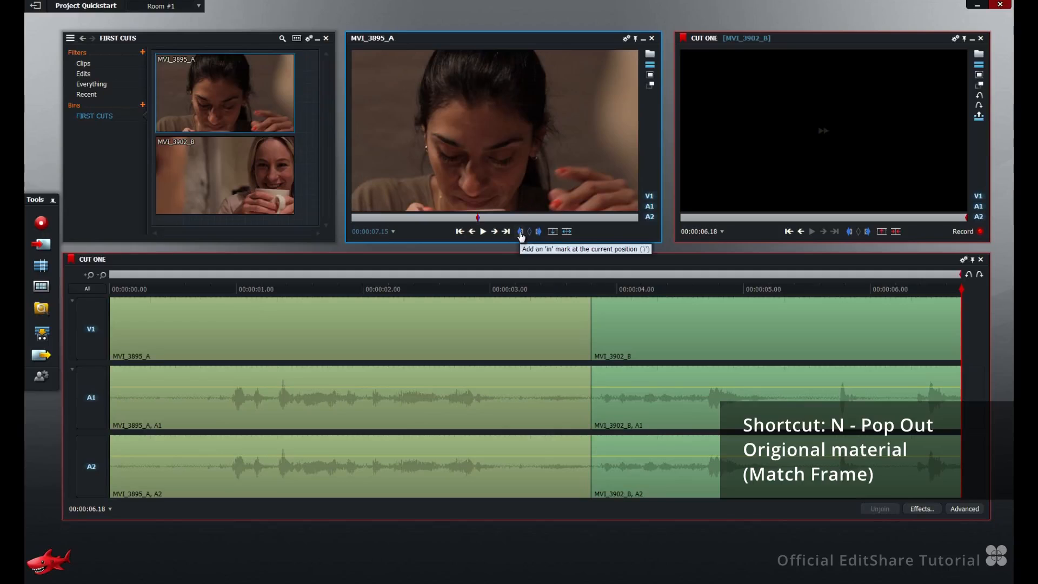
{"action": "left_click", "coordinate": [483, 231]}
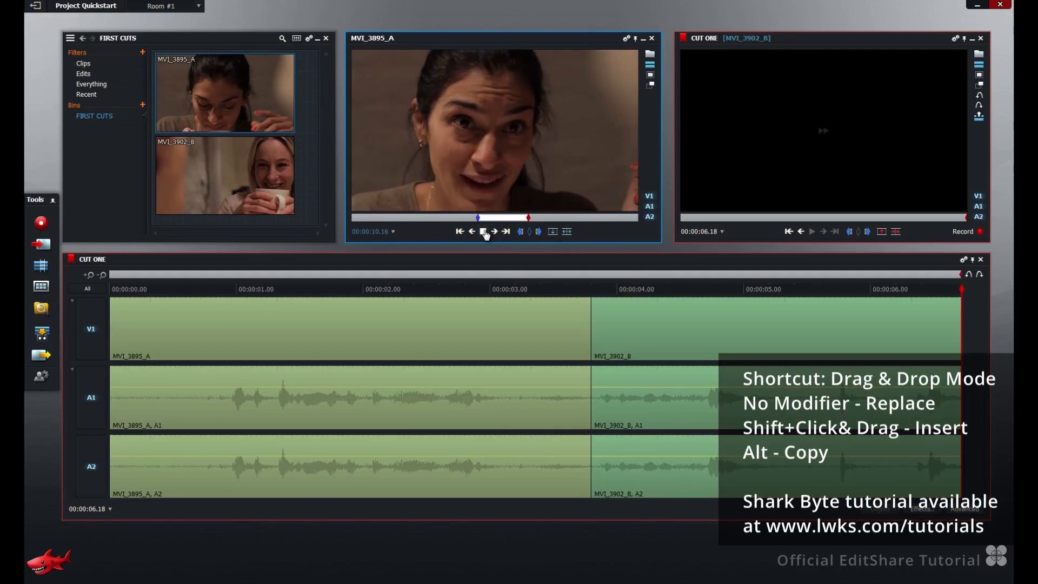
{"action": "left_click", "coordinate": [485, 232]}
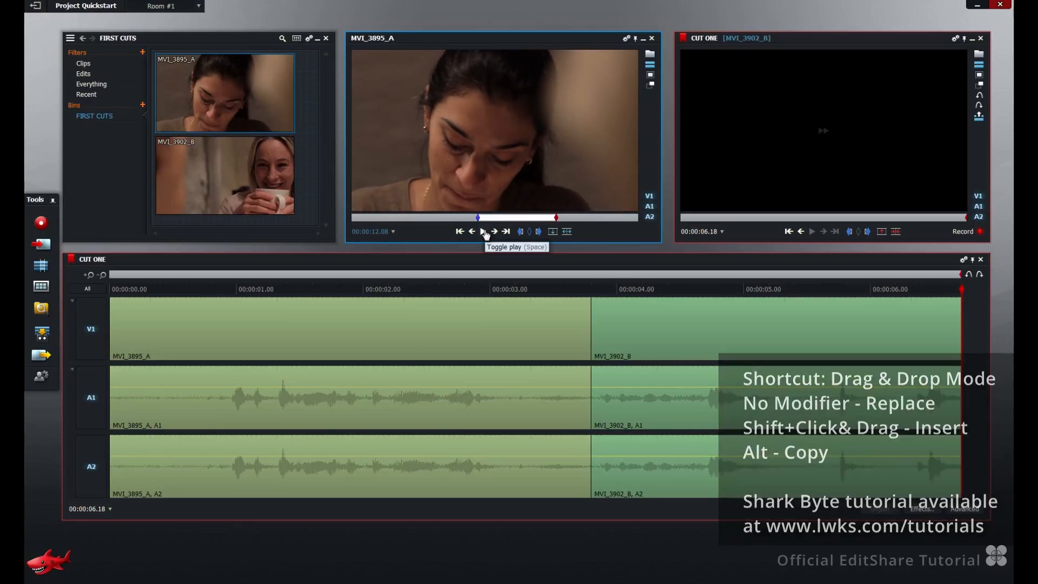
{"action": "left_click", "coordinate": [567, 232]}
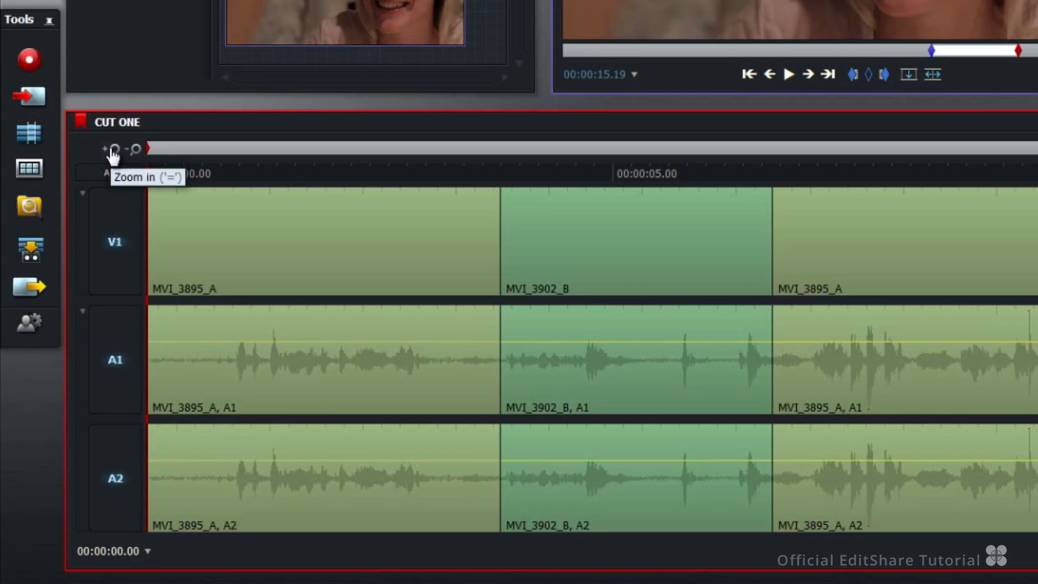
Mark the opening section of CUT ONE between 00:00:00.23 and the start of the edit.
{"action": "left_click", "coordinate": [113, 151]}
{"action": "left_click_drag", "start_coordinate": [162, 176], "coordinate": [405, 199]}
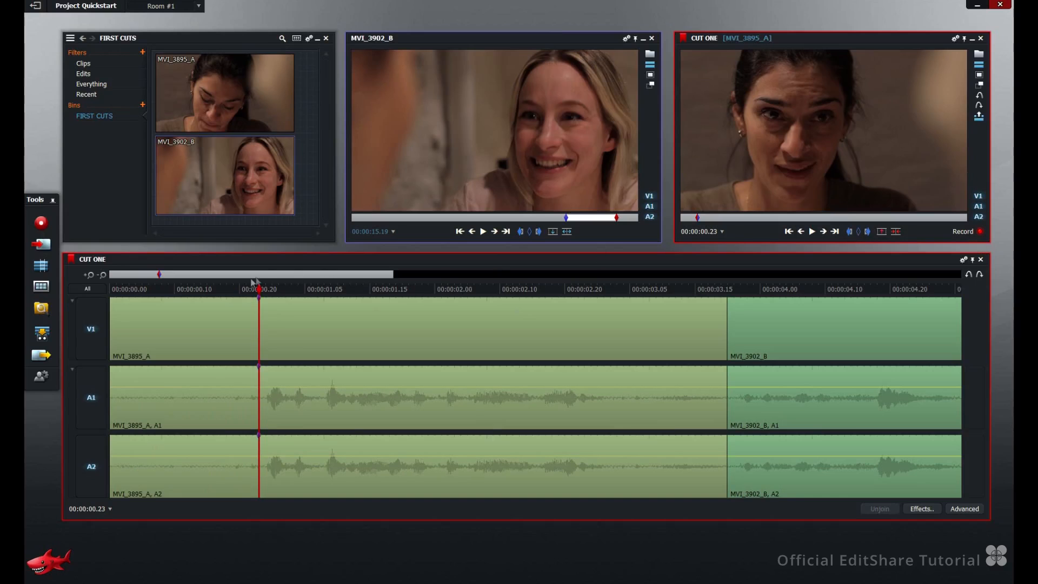
{"action": "left_click_drag", "start_coordinate": [243, 285], "coordinate": [100, 284]}
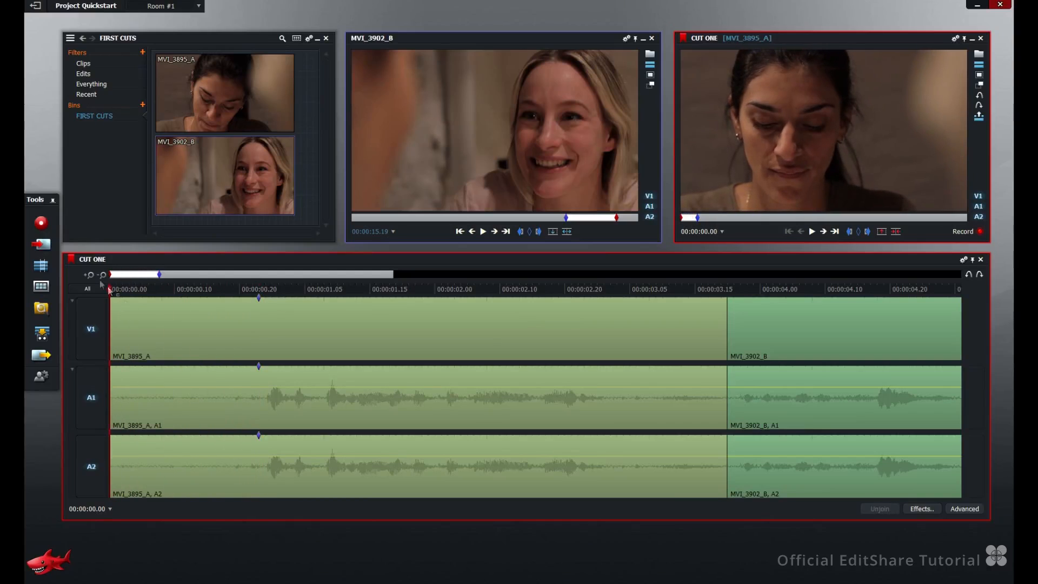
Disable the V1 and A1 tracks of CUT ONE and enable them again.
{"action": "left_click", "coordinate": [99, 322]}
{"action": "left_click", "coordinate": [92, 383]}
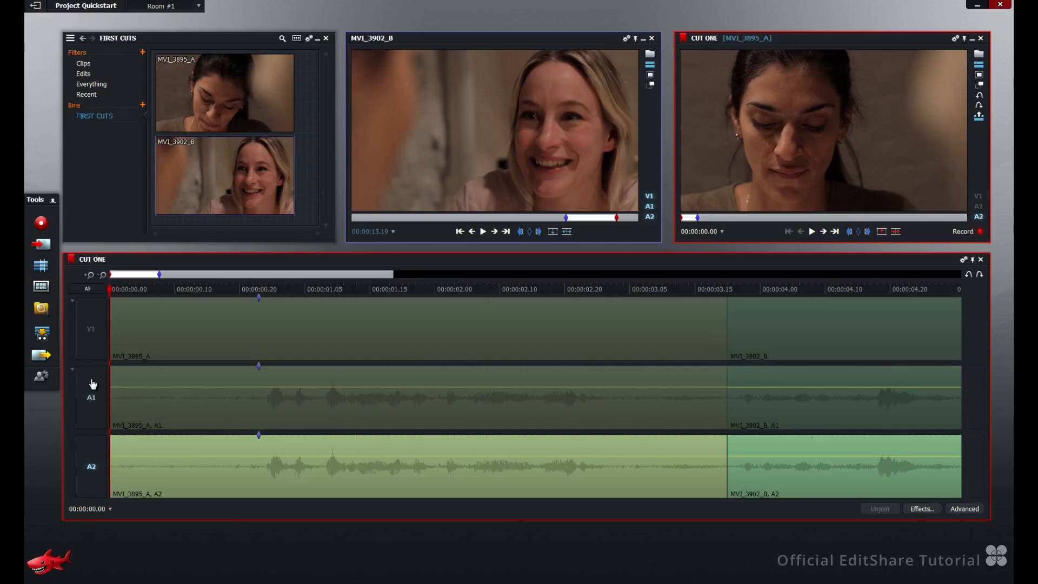
{"action": "left_click", "coordinate": [92, 384]}
{"action": "left_click", "coordinate": [90, 332]}
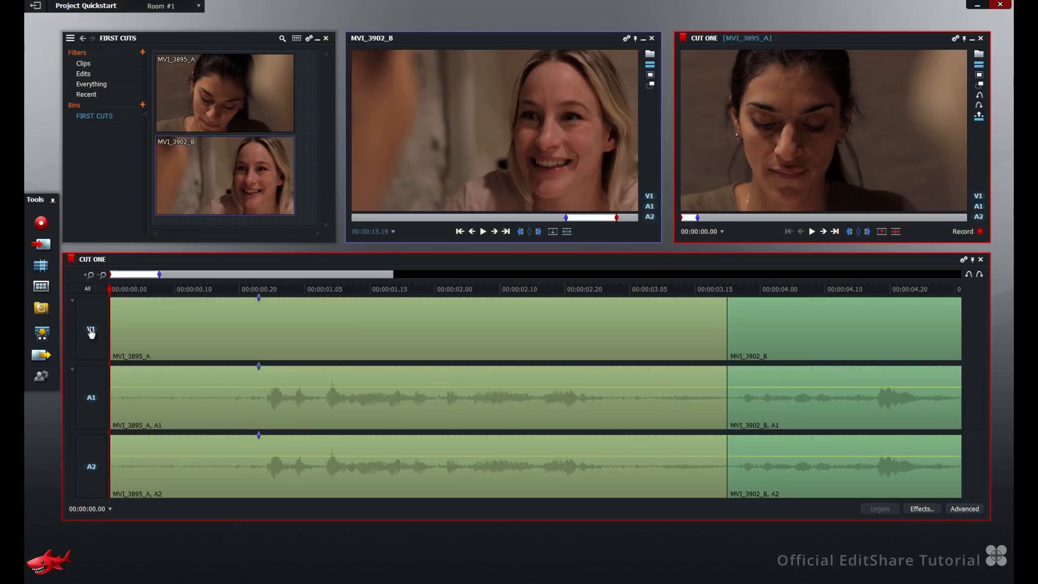
Remove the marked opening section of CUT ONE leaving a gap, and undo the removal.
{"action": "left_click", "coordinate": [881, 232]}
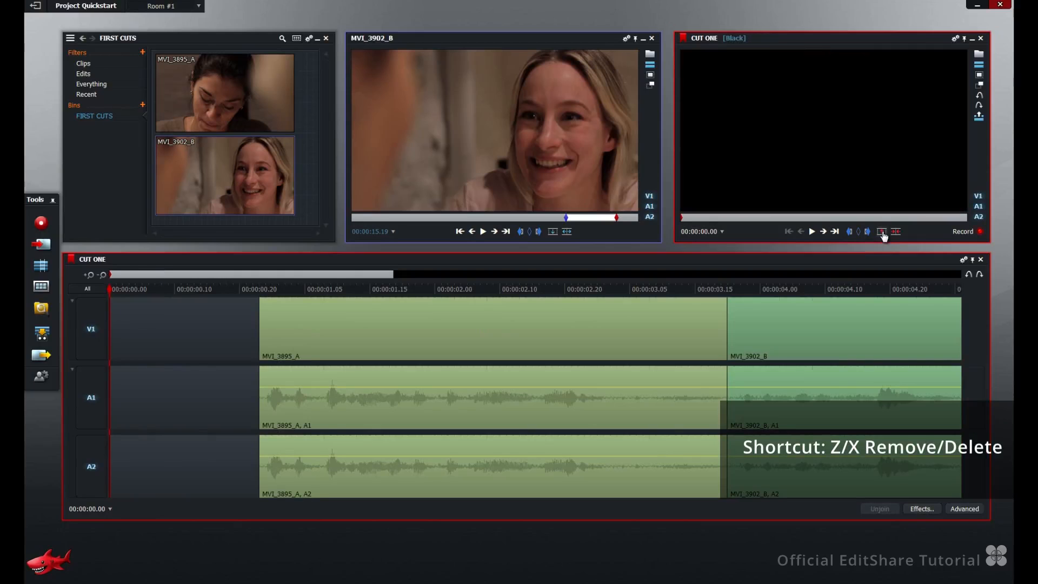
{"action": "left_click", "coordinate": [968, 275]}
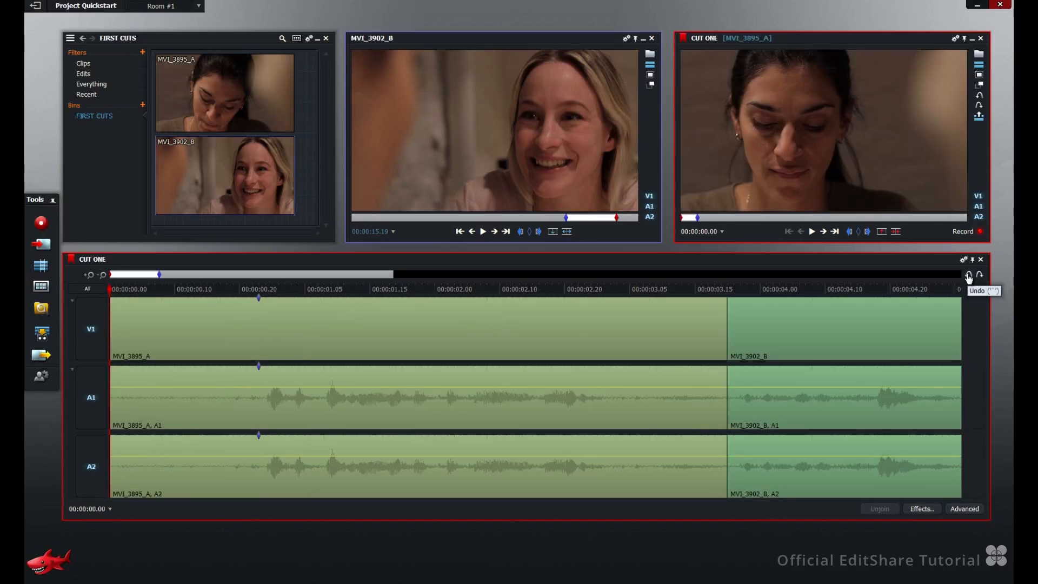
Delete the marked opening section of CUT ONE and close the gap.
{"action": "left_click", "coordinate": [896, 233]}
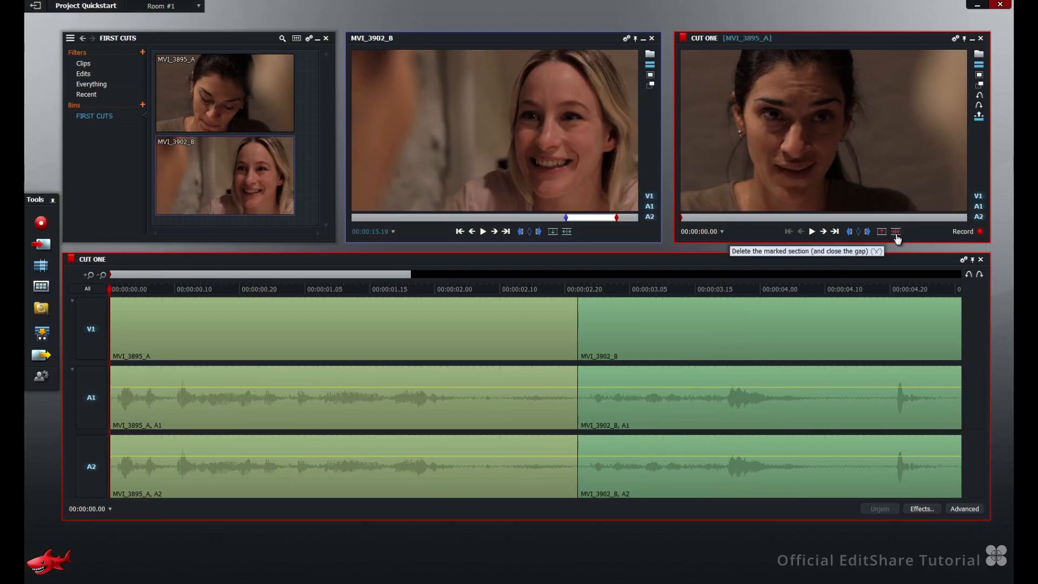
{"action": "left_click_drag", "start_coordinate": [410, 274], "coordinate": [962, 274]}
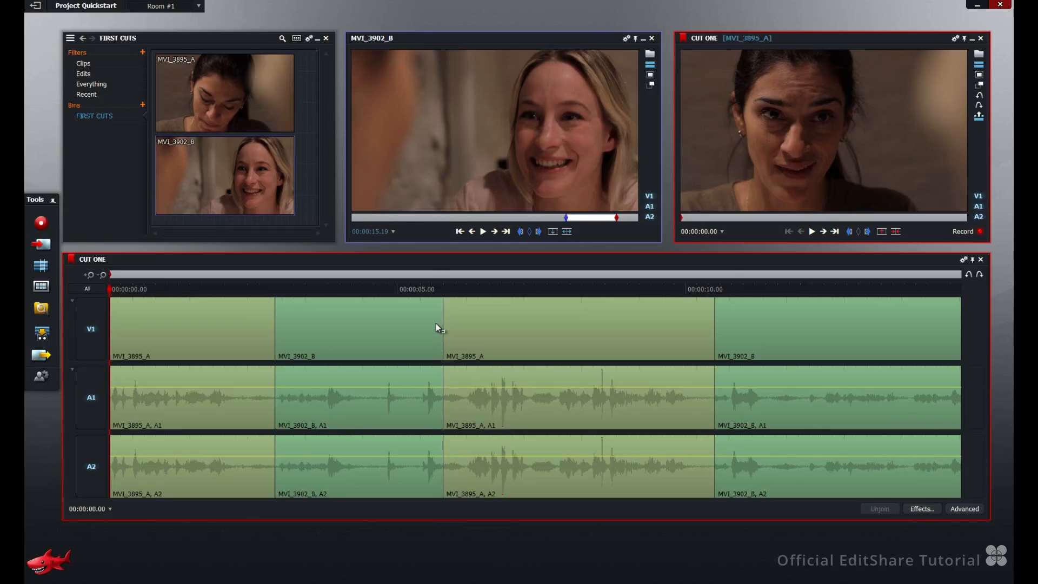
Trim the end of the first MVI_3902_B segment in CUT ONE back to about 00:00:05.08.
{"action": "left_click", "coordinate": [437, 324]}
{"action": "mouse_move", "coordinate": [440, 323]}
{"action": "left_mouse_down"}
{"action": "mouse_move", "coordinate": [474, 321]}
{"action": "mouse_move", "coordinate": [421, 326]}
{"action": "left_mouse_up"}
{"action": "key", "text": "alt+u"}
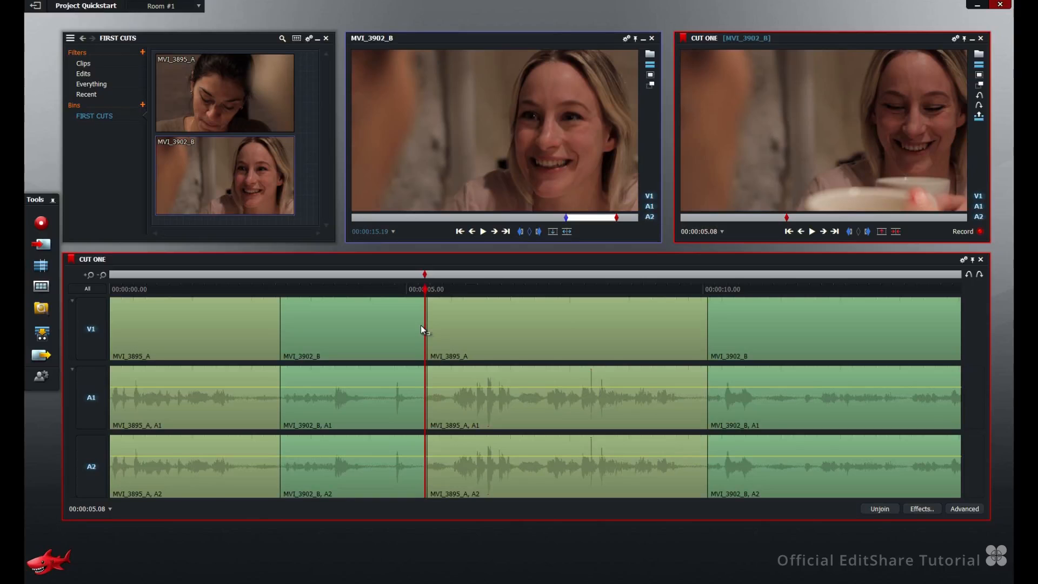
Nudge the end of the first MVI_3902_B segment by single frames both ways, and extend it to about 00:00:07.10 by playing the trim.
{"action": "left_click", "coordinate": [415, 325]}
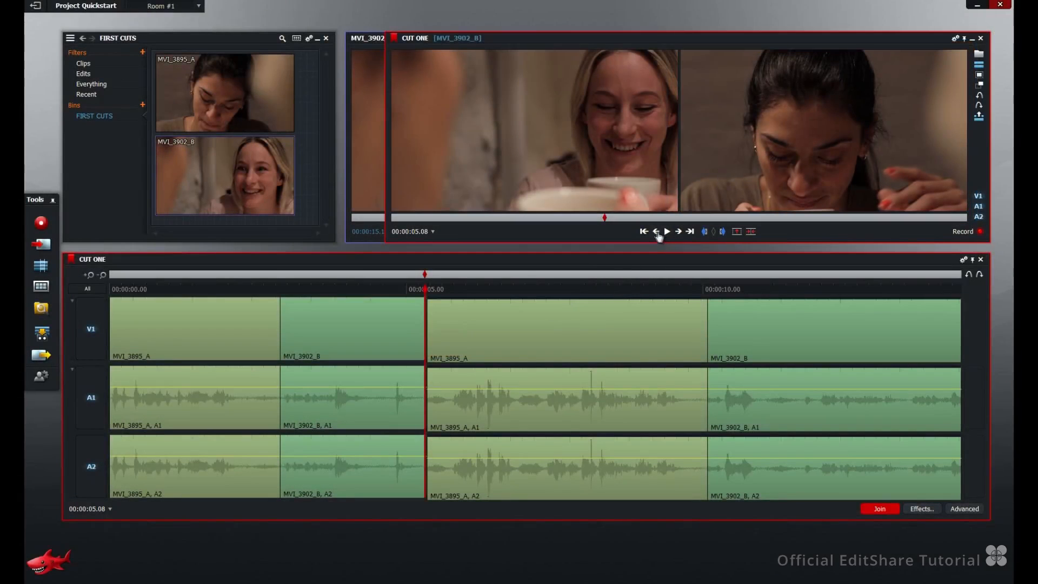
{"action": "left_click", "coordinate": [656, 233]}
{"action": "left_click", "coordinate": [656, 233]}
{"action": "left_click", "coordinate": [656, 233]}
{"action": "left_click", "coordinate": [657, 234]}
{"action": "left_click", "coordinate": [680, 234]}
{"action": "left_click", "coordinate": [678, 232]}
{"action": "left_click", "coordinate": [678, 232]}
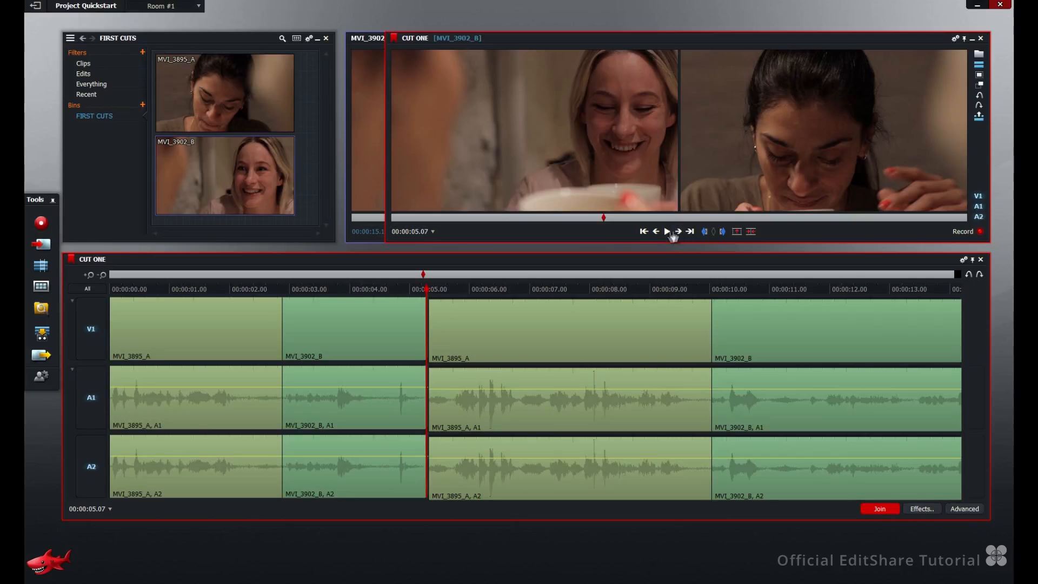
{"action": "left_click", "coordinate": [667, 232]}
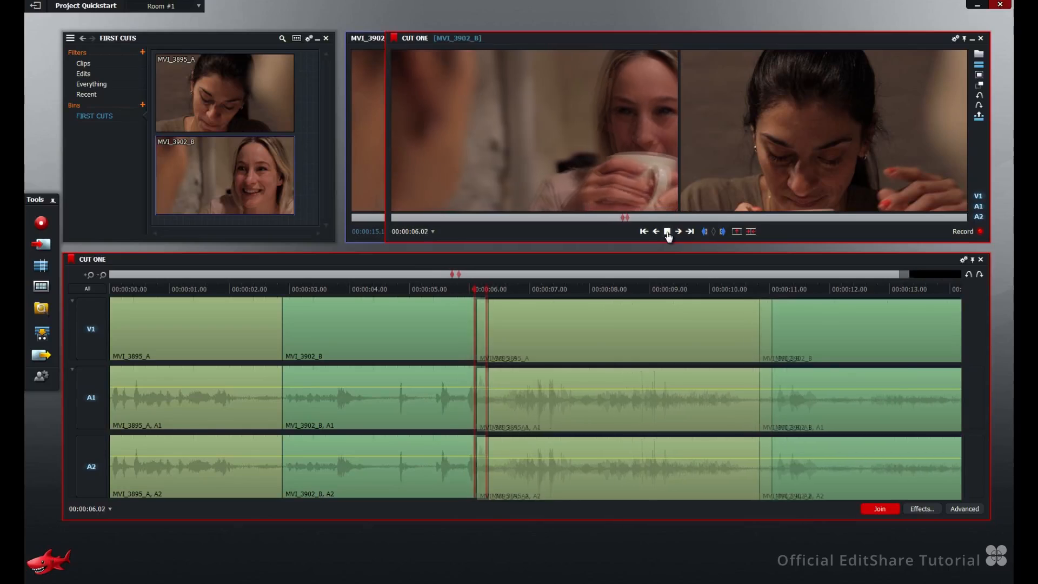
{"action": "left_click", "coordinate": [667, 232]}
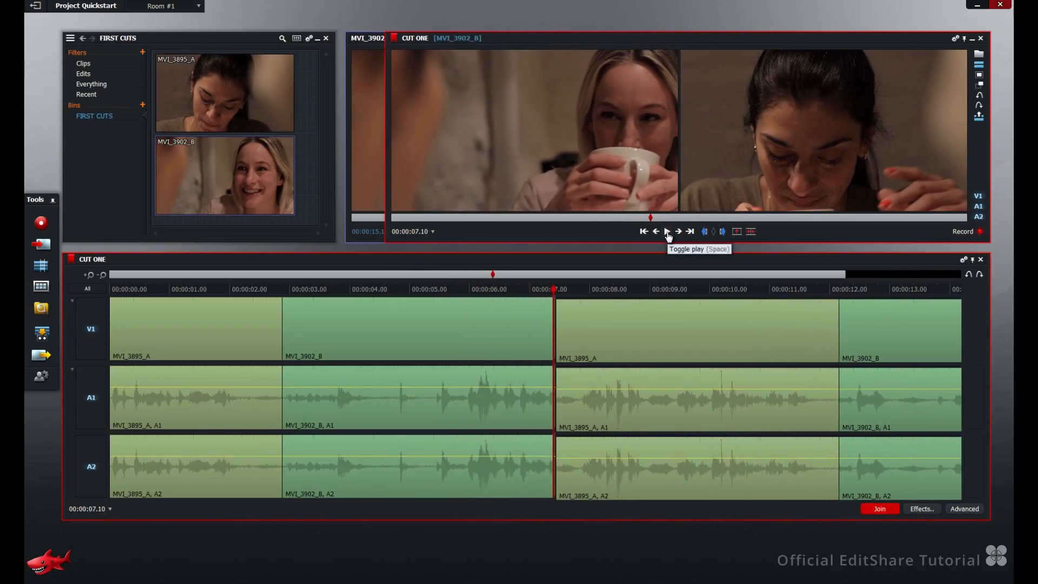
Trim the end of the first MVI_3902_B segment back to about 00:00:05.08 by playing the trim, and rejoin the cut.
{"action": "left_click", "coordinate": [667, 233]}
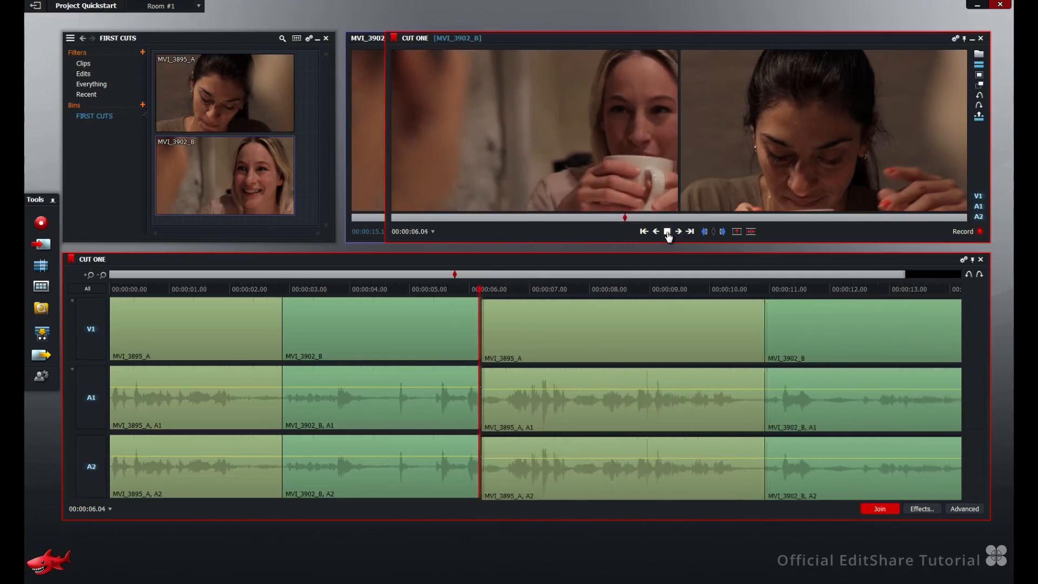
{"action": "left_click", "coordinate": [668, 233]}
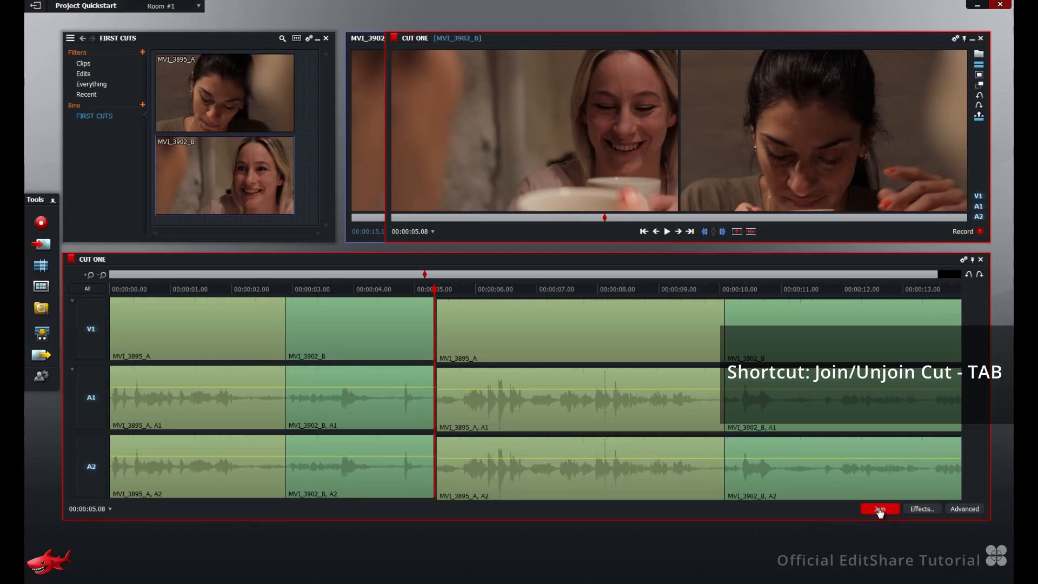
{"action": "left_click", "coordinate": [879, 510]}
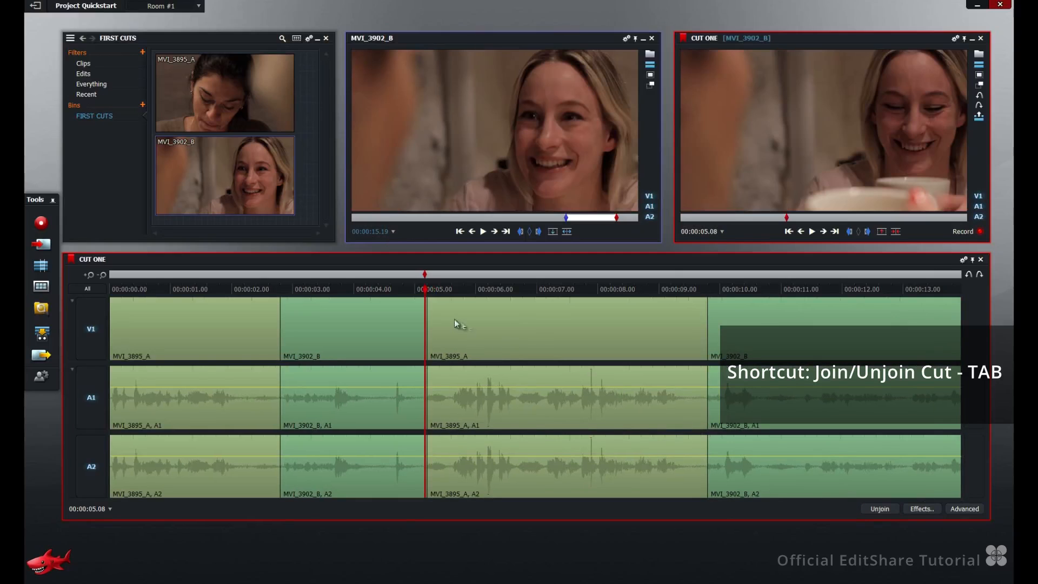
Roll the cut between the first MVI_3902_B and second MVI_3895_A segments by playing both ways, leaving it at 00:00:05.07, and rejoin it.
{"action": "left_click", "coordinate": [428, 320]}
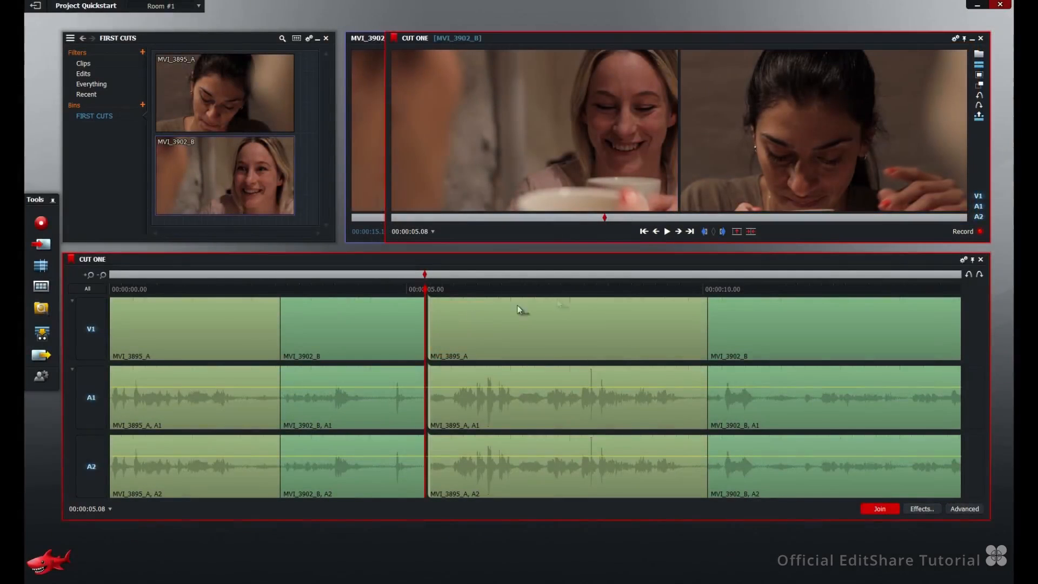
{"action": "left_click", "coordinate": [668, 232]}
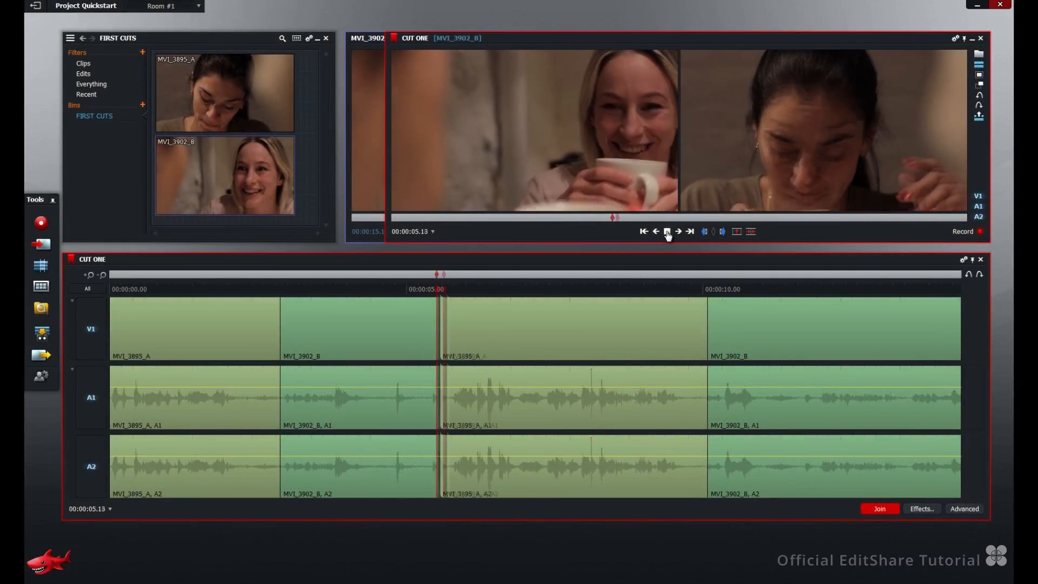
{"action": "left_click", "coordinate": [668, 232]}
{"action": "right_click", "coordinate": [667, 233]}
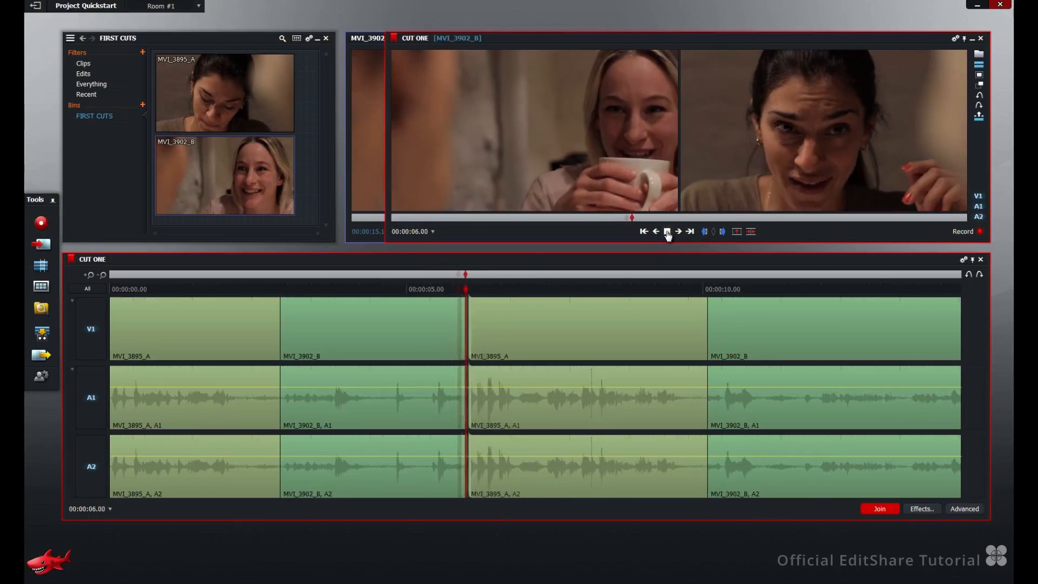
{"action": "right_click", "coordinate": [667, 233]}
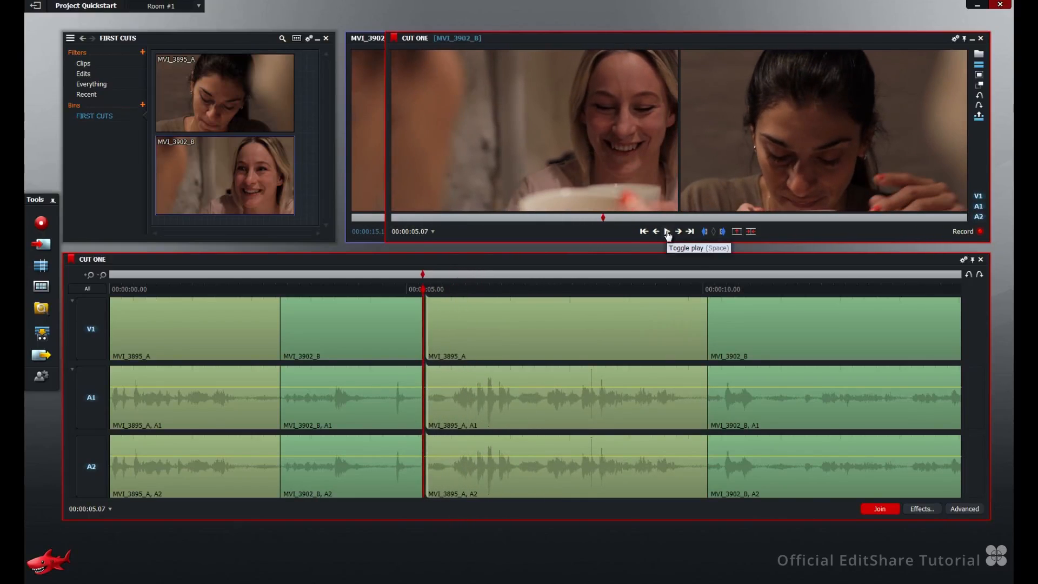
{"action": "left_click", "coordinate": [874, 509]}
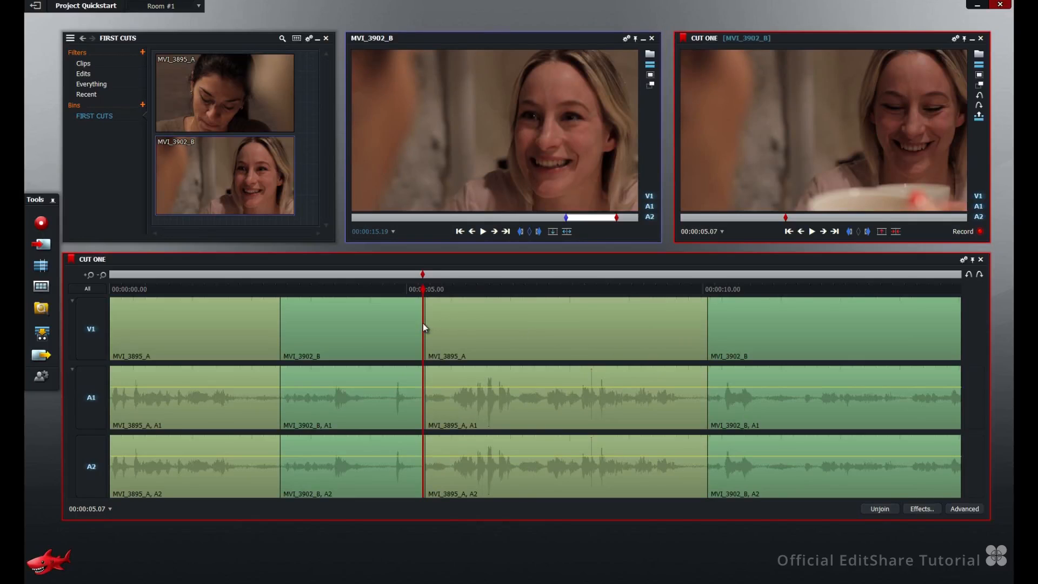
Slip the content of the second MVI_3895_A segment by unjoining both its inner ends and playing the trim.
{"action": "mouse_move", "coordinate": [423, 323]}
{"action": "left_mouse_down"}
{"action": "mouse_move", "coordinate": [453, 323]}
{"action": "mouse_move", "coordinate": [420, 330]}
{"action": "left_mouse_up"}
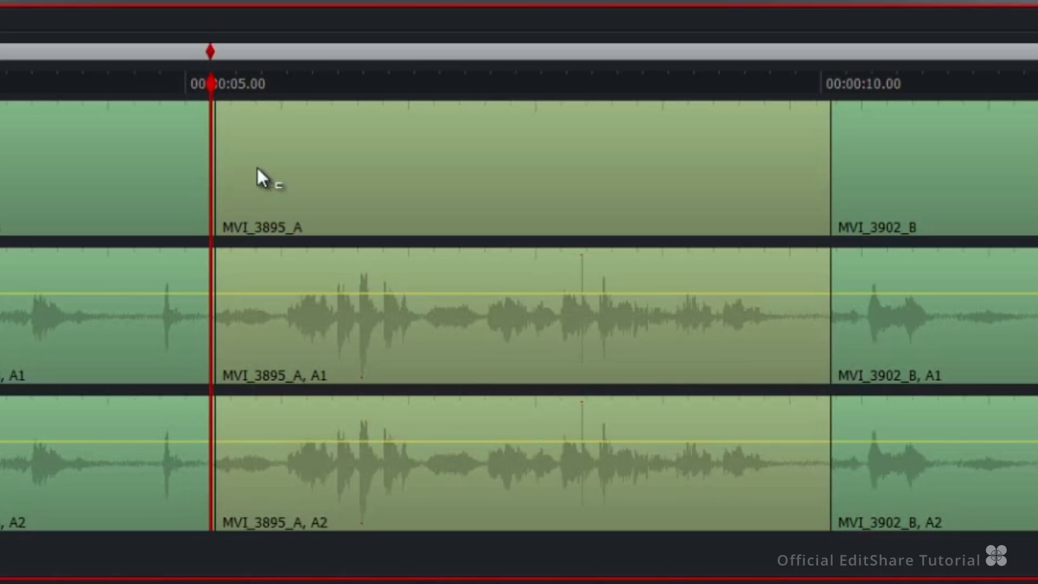
{"action": "left_click", "coordinate": [227, 152]}
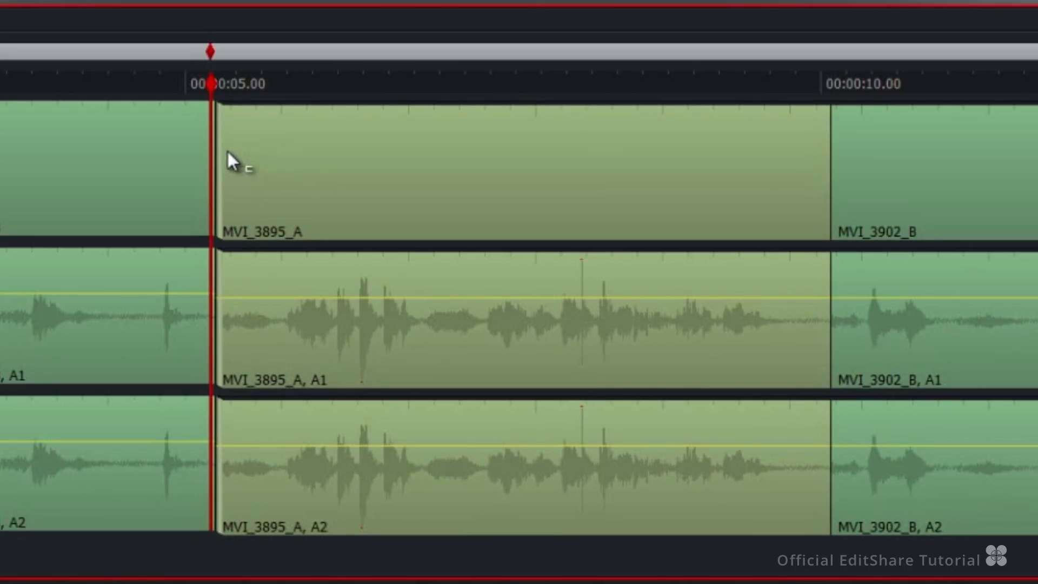
{"action": "left_click", "coordinate": [809, 153]}
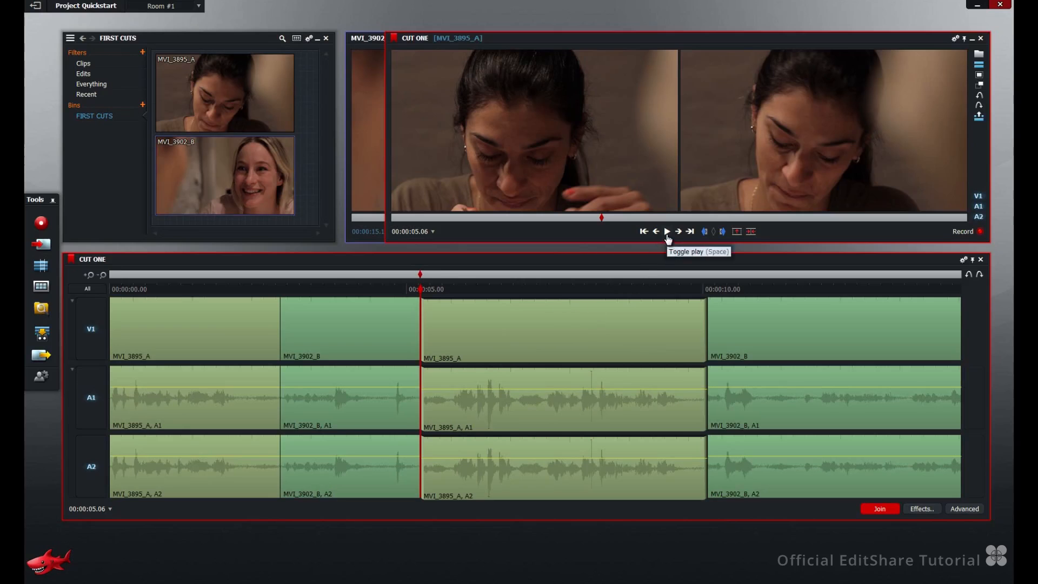
{"action": "left_click", "coordinate": [668, 236]}
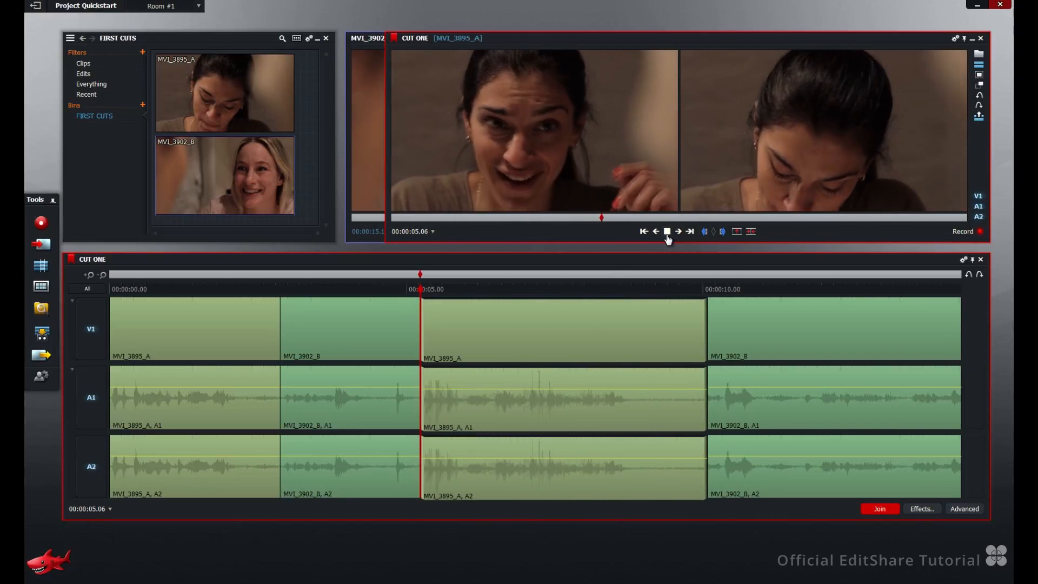
{"action": "left_click", "coordinate": [668, 237]}
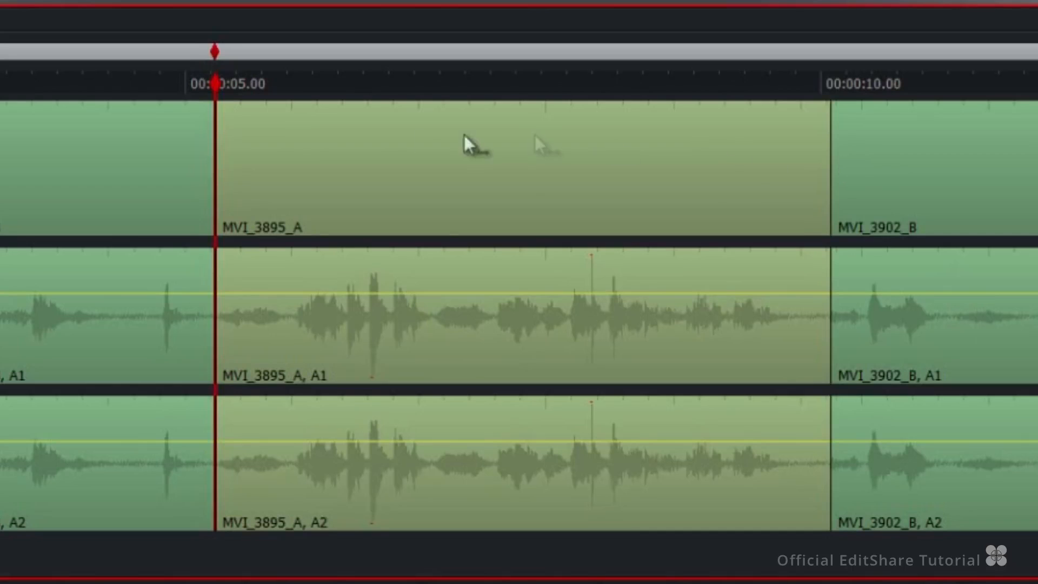
Slide the second MVI_3895_A segment between its neighbours by playing the trim, and nudge it forward by single frames to 00:00:05.07.
{"action": "left_click", "coordinate": [185, 153]}
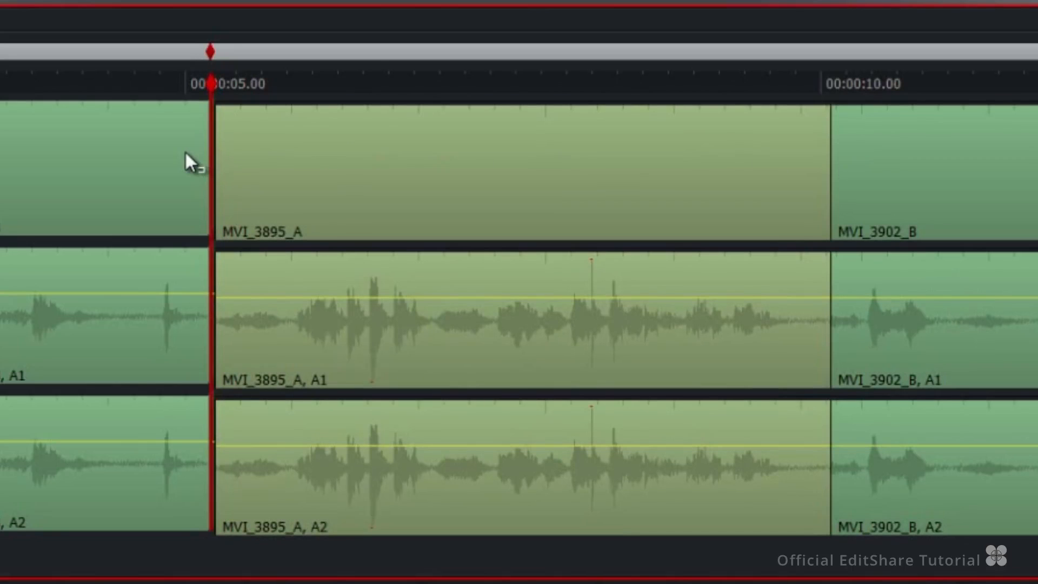
{"action": "left_click", "coordinate": [852, 157]}
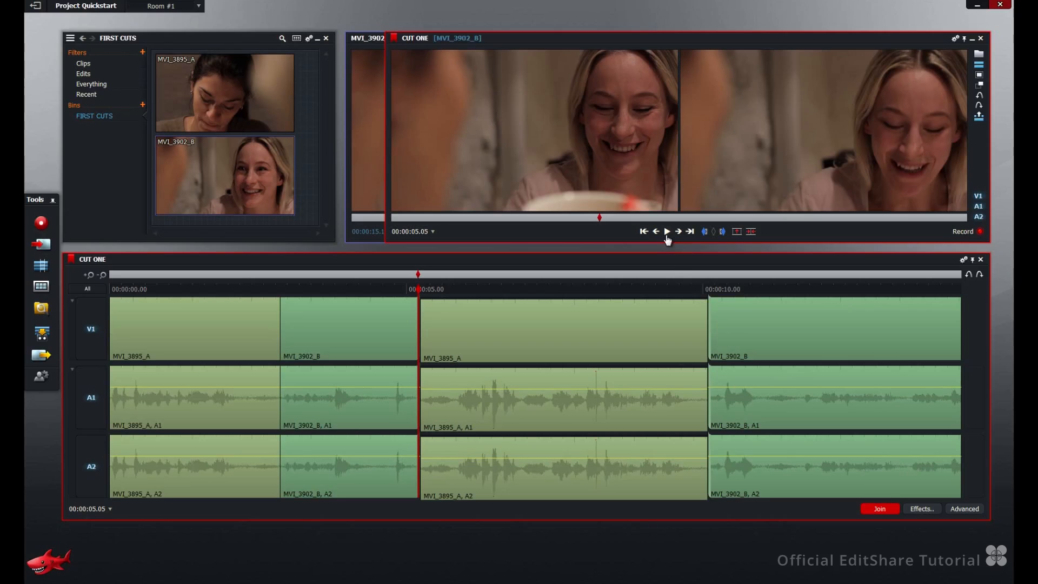
{"action": "left_click", "coordinate": [667, 237]}
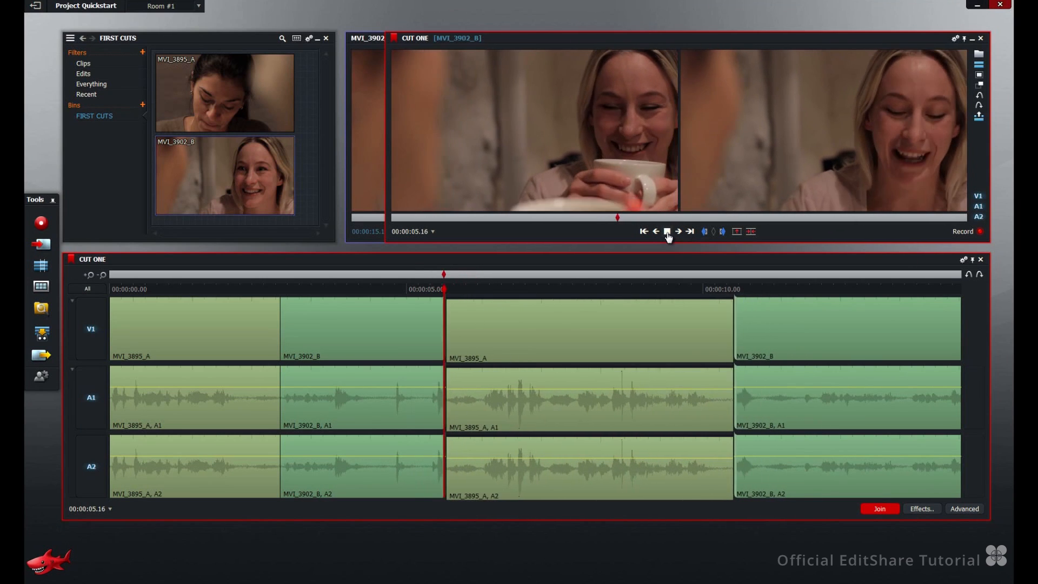
{"action": "left_click", "coordinate": [667, 234]}
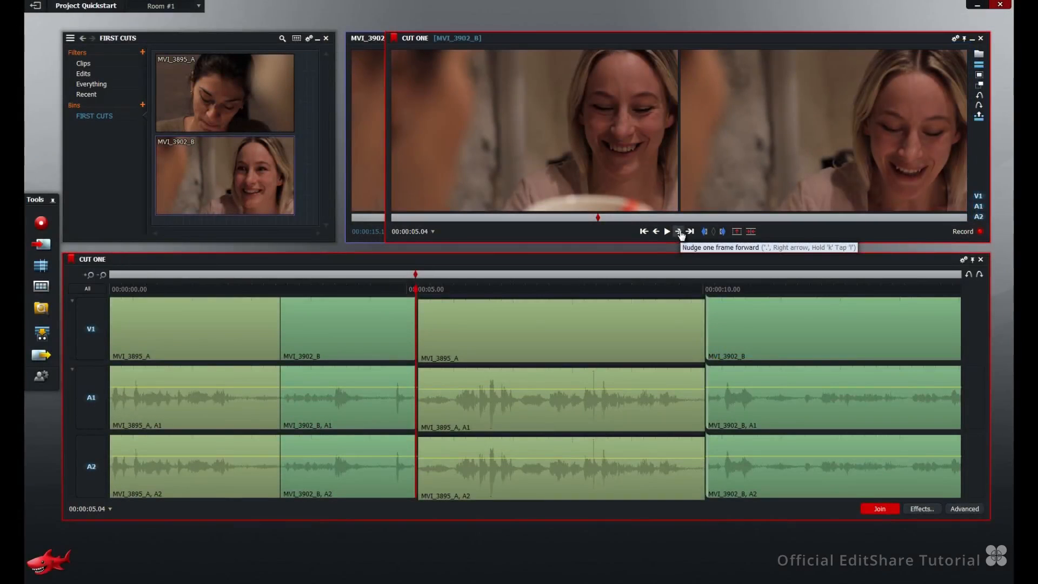
{"action": "left_click", "coordinate": [679, 232]}
{"action": "left_click", "coordinate": [680, 232]}
{"action": "left_click", "coordinate": [679, 232]}
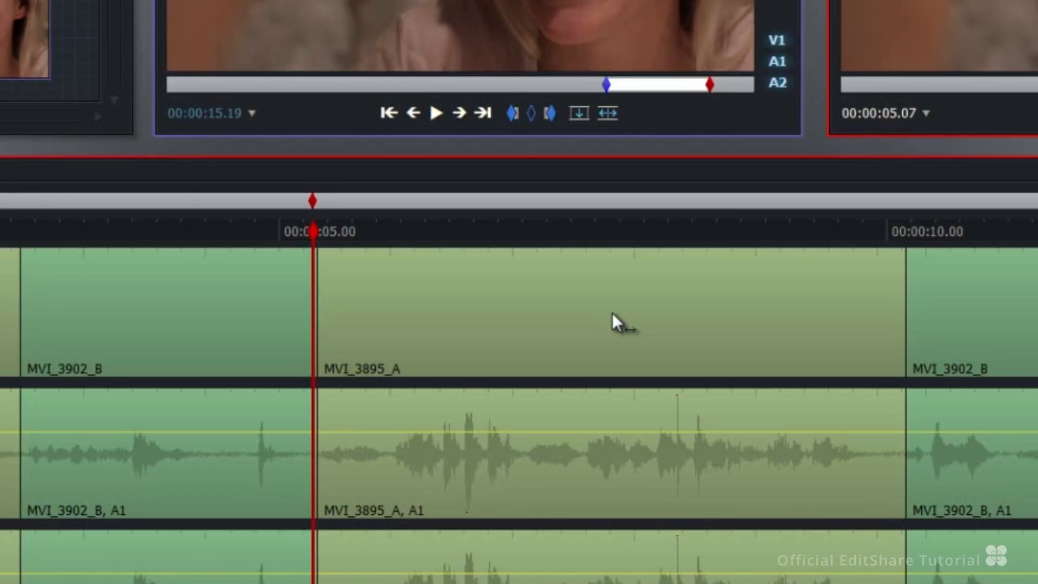
Add two audio tracks after A2 in CUT ONE, created as a stereo pair.
{"action": "right_click", "coordinate": [542, 309]}
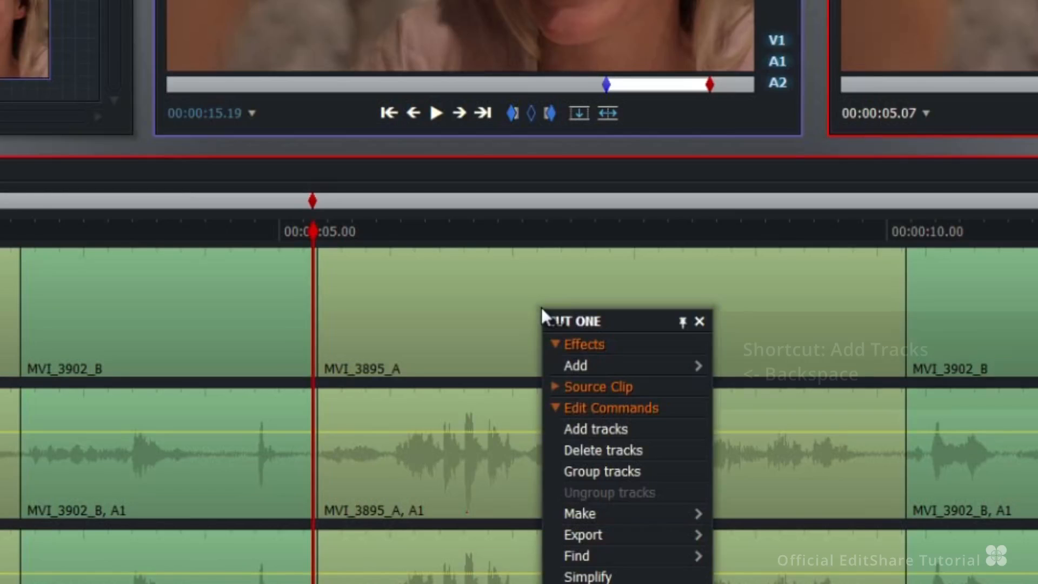
{"action": "left_click", "coordinate": [598, 430]}
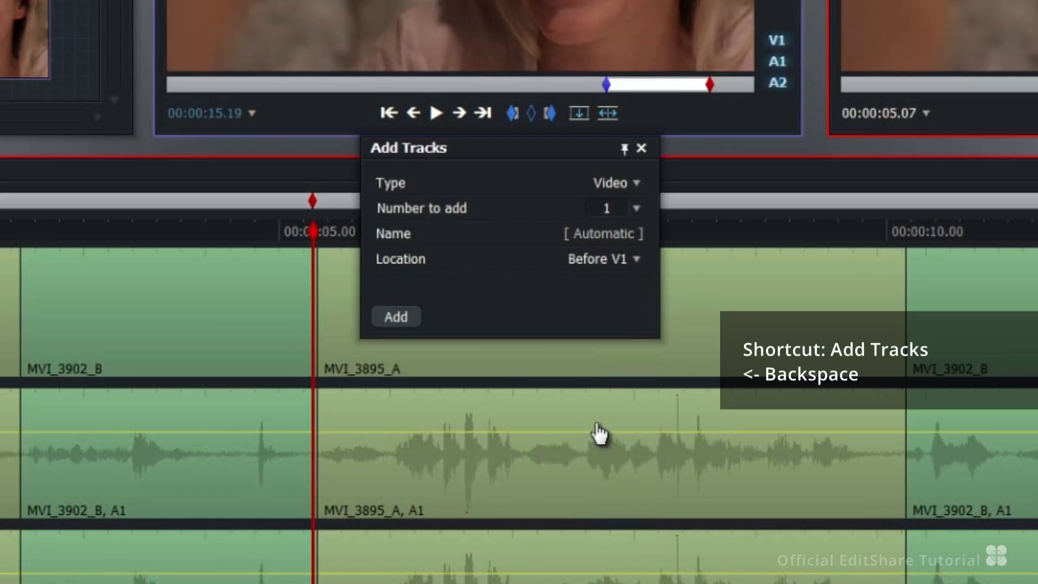
{"action": "left_click", "coordinate": [639, 184]}
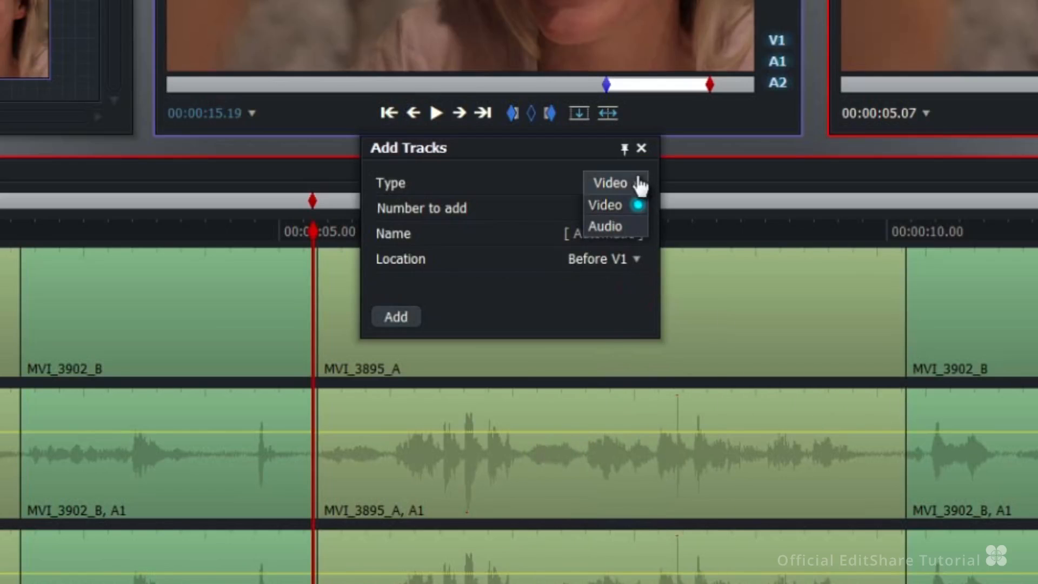
{"action": "left_click", "coordinate": [635, 226]}
{"action": "left_click", "coordinate": [636, 210]}
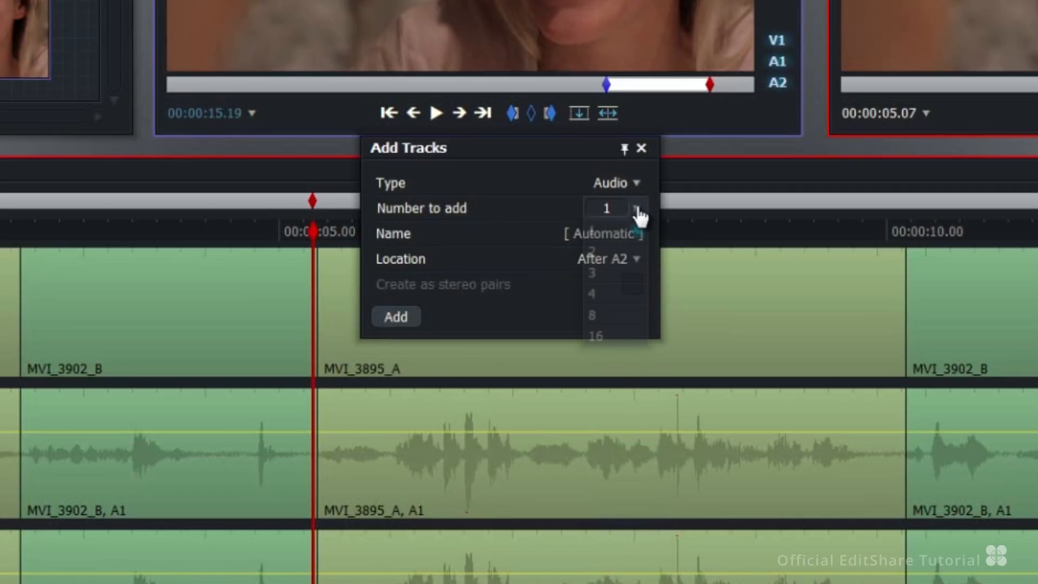
{"action": "left_click", "coordinate": [628, 253]}
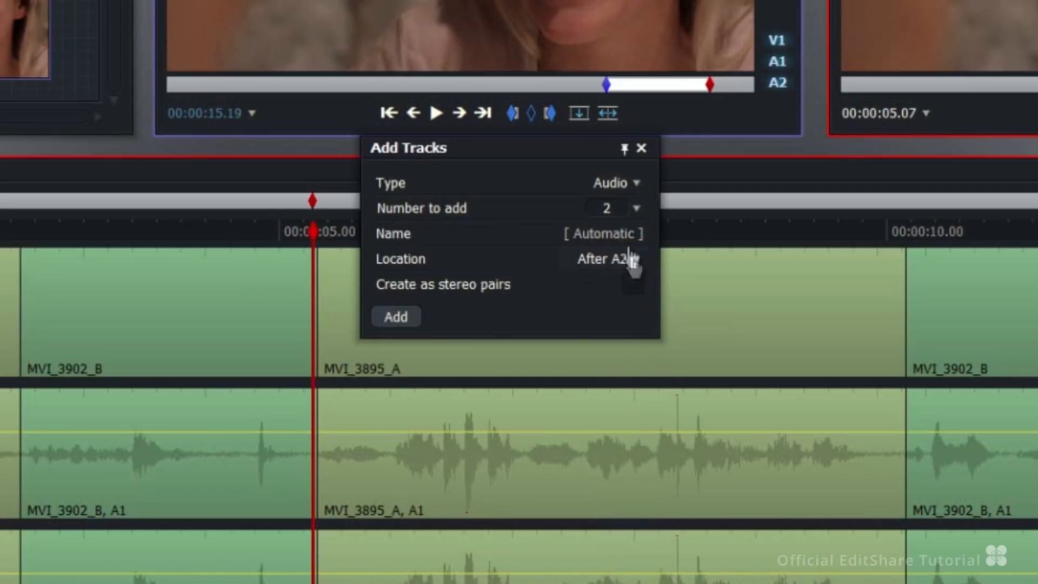
{"action": "left_click", "coordinate": [631, 284]}
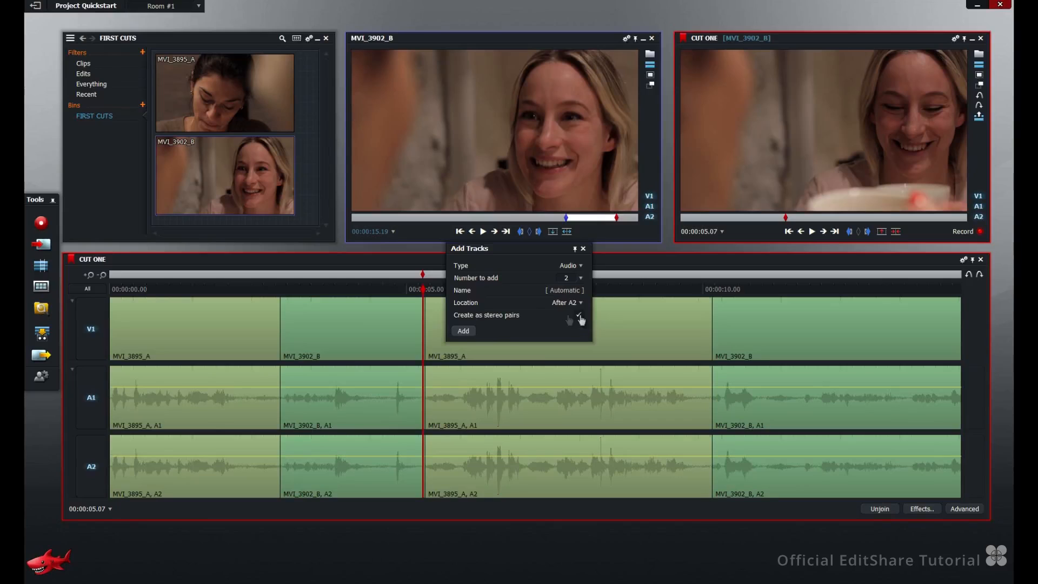
{"action": "left_click", "coordinate": [463, 330]}
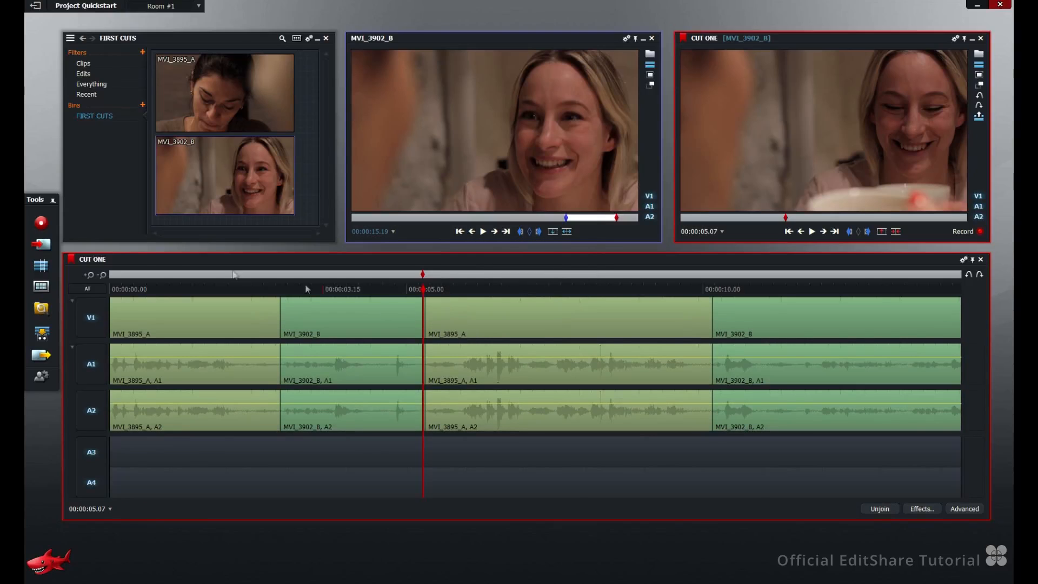
Import the ambient variable sound clip and load it into the source viewer.
{"action": "left_click", "coordinate": [43, 244]}
{"action": "left_click", "coordinate": [346, 229]}
{"action": "left_click", "coordinate": [347, 401]}
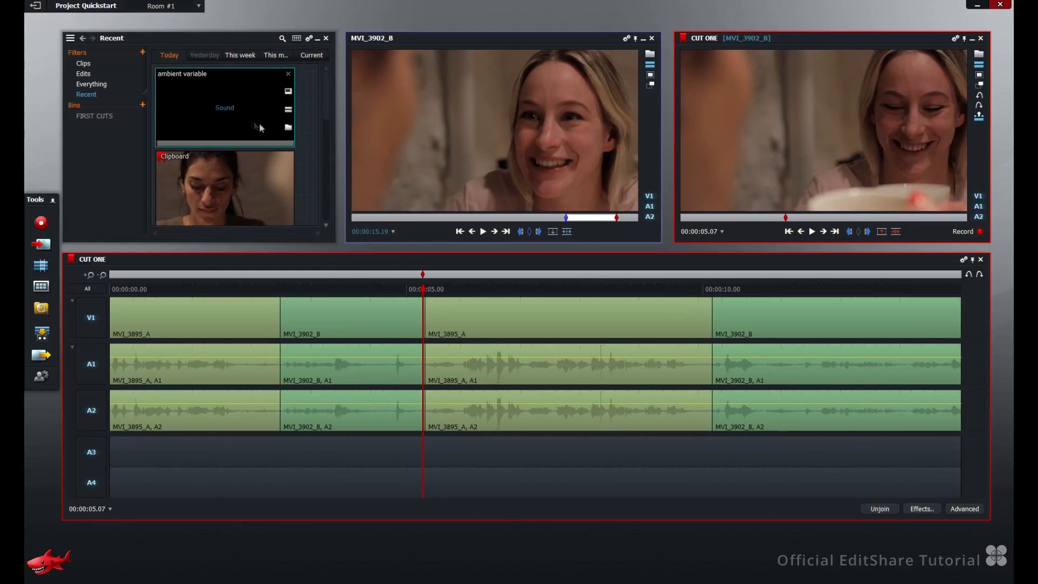
{"action": "mouse_move", "coordinate": [246, 119]}
{"action": "left_click_drag", "start_coordinate": [245, 117], "coordinate": [524, 130]}
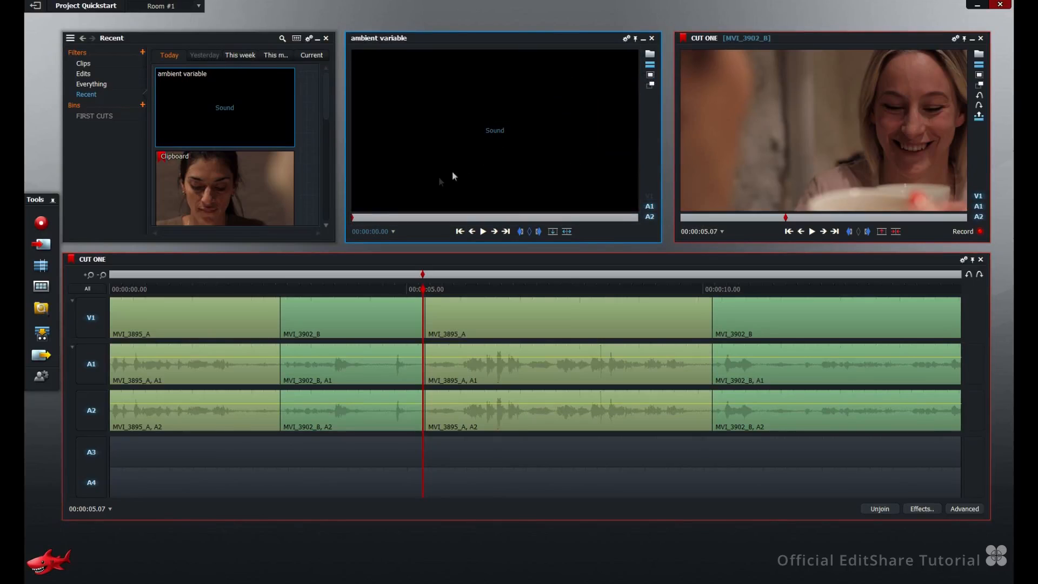
Cue the ambient variable clip to 00:00:43.21, and mark CUT ONE from its start to its end at 00:00:14.09.
{"action": "left_click_drag", "start_coordinate": [368, 215], "coordinate": [419, 218]}
{"action": "left_click_drag", "start_coordinate": [205, 288], "coordinate": [105, 296]}
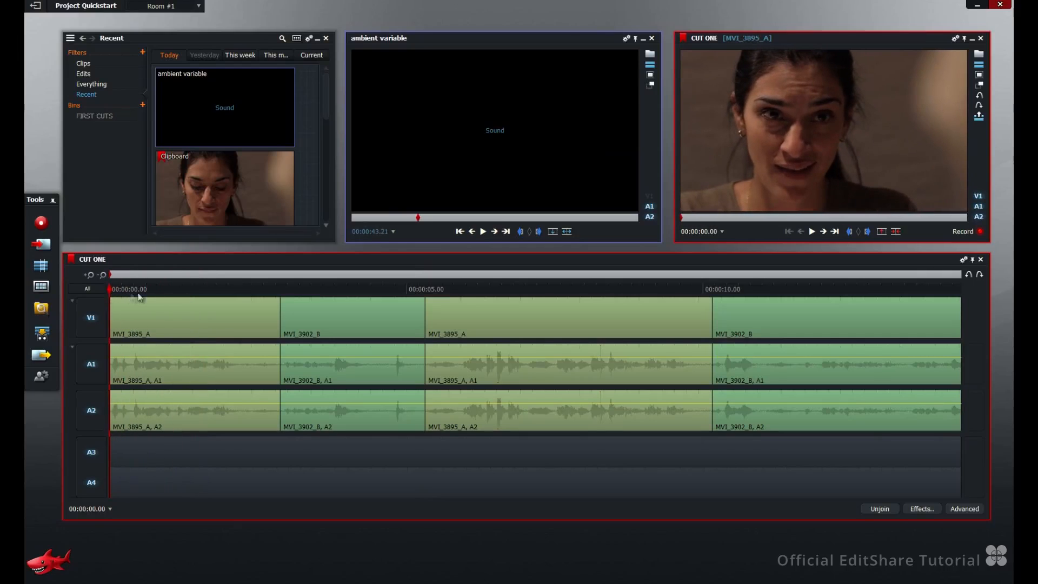
{"action": "left_click", "coordinate": [850, 232]}
{"action": "left_click_drag", "start_coordinate": [654, 288], "coordinate": [957, 300]}
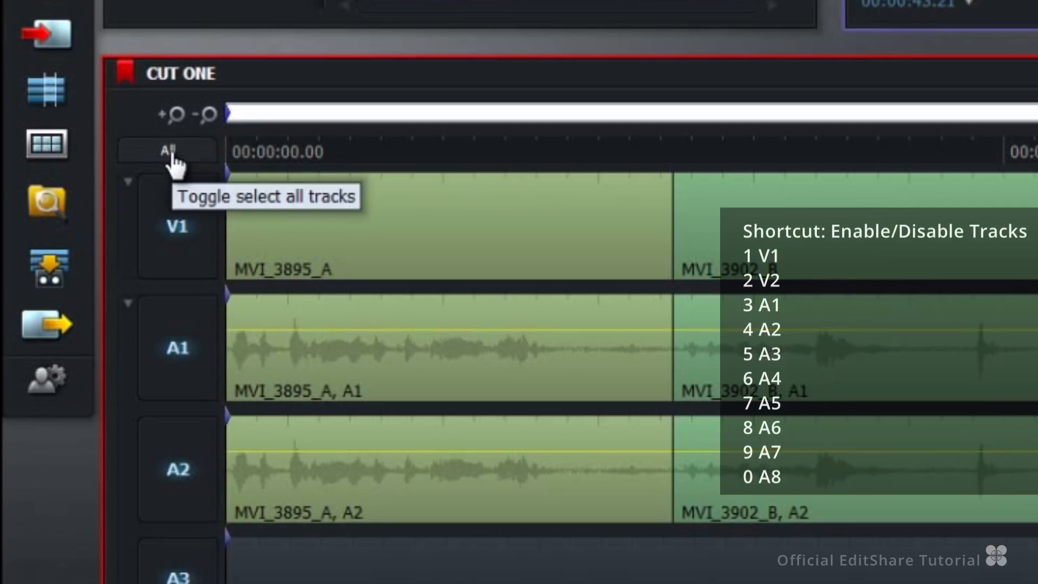
Disable V1, A1 and A2, place the ambient variable sound over the marked section on A3 and A4, and re-enable all tracks.
{"action": "left_click", "coordinate": [92, 319]}
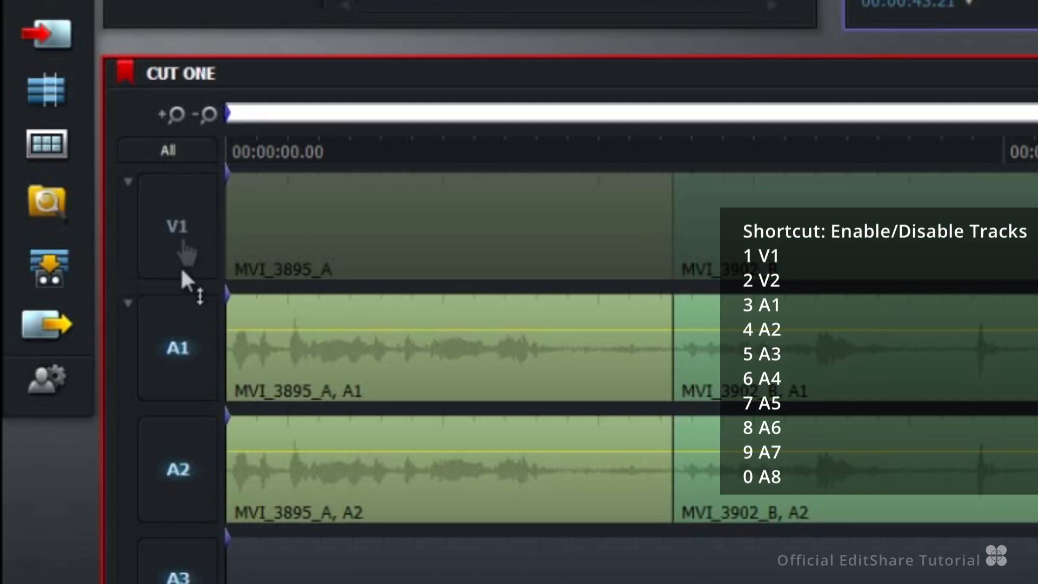
{"action": "left_click", "coordinate": [186, 353]}
{"action": "left_click", "coordinate": [189, 459]}
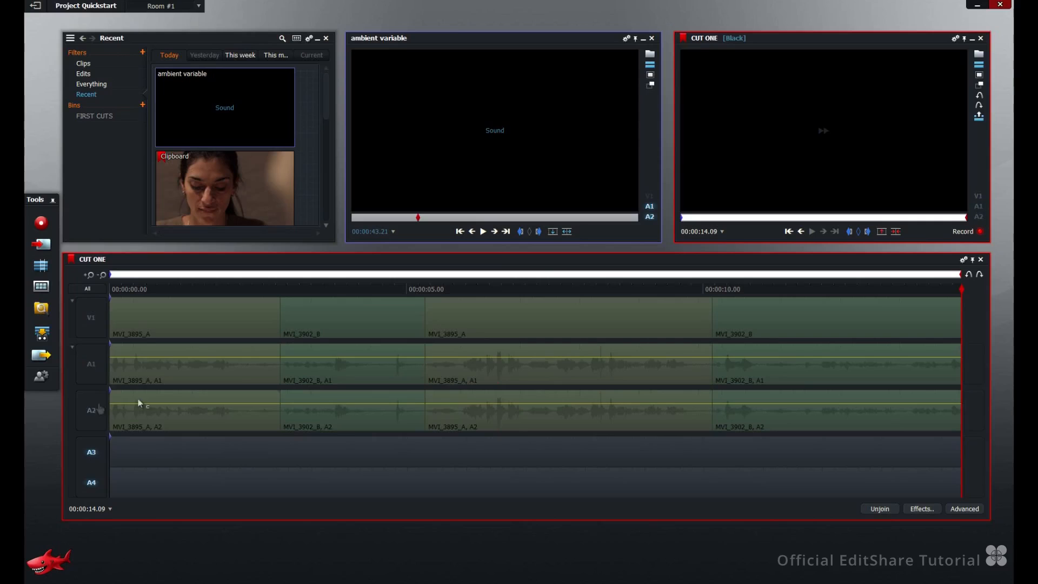
{"action": "left_click", "coordinate": [554, 234]}
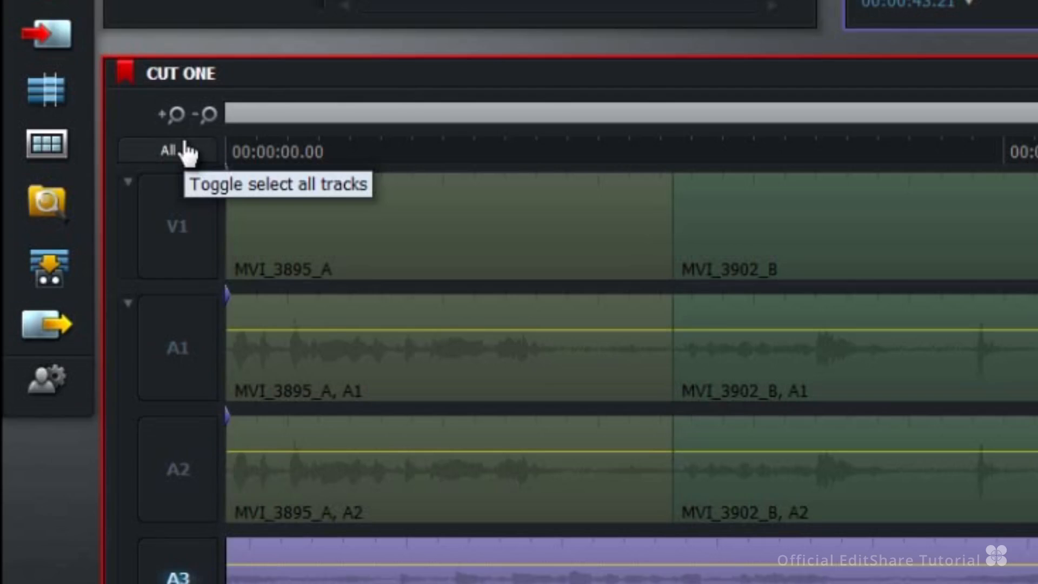
{"action": "left_click", "coordinate": [94, 286]}
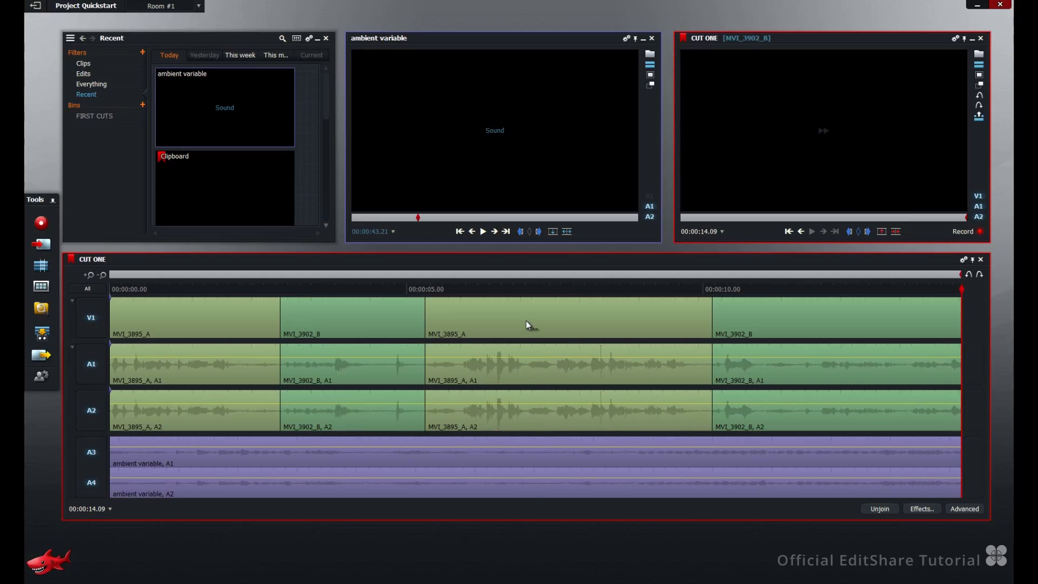
Open the Audio Mixer panel for CUT ONE to view its track mix levels and close it.
{"action": "right_click", "coordinate": [527, 323]}
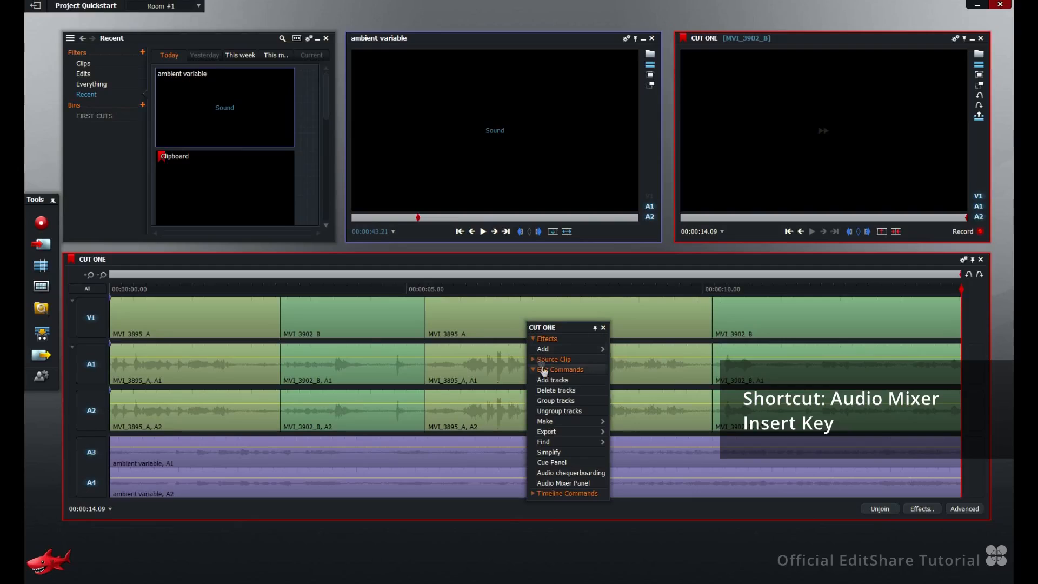
{"action": "left_click", "coordinate": [552, 483]}
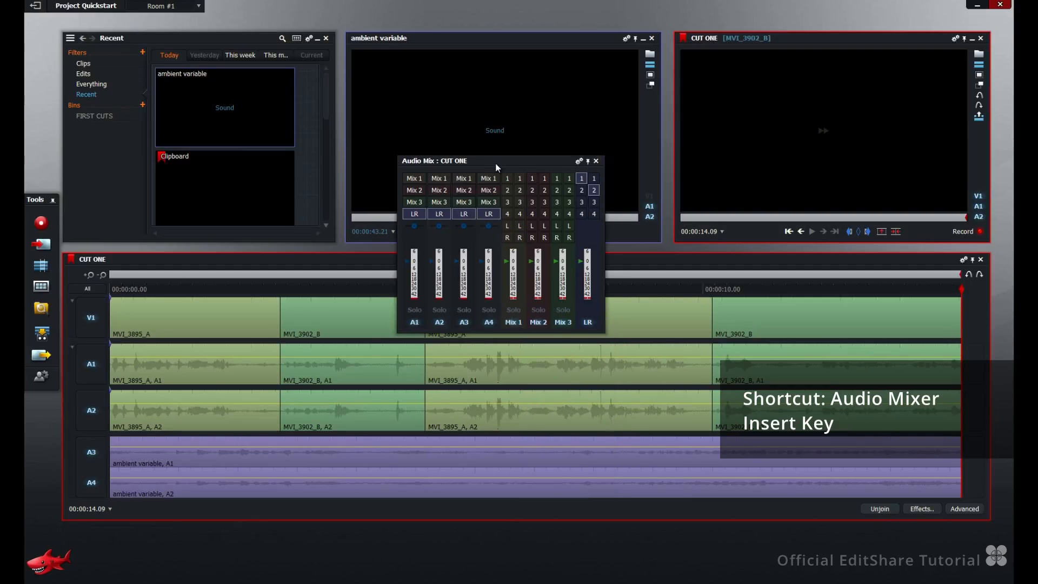
{"action": "left_click", "coordinate": [596, 161]}
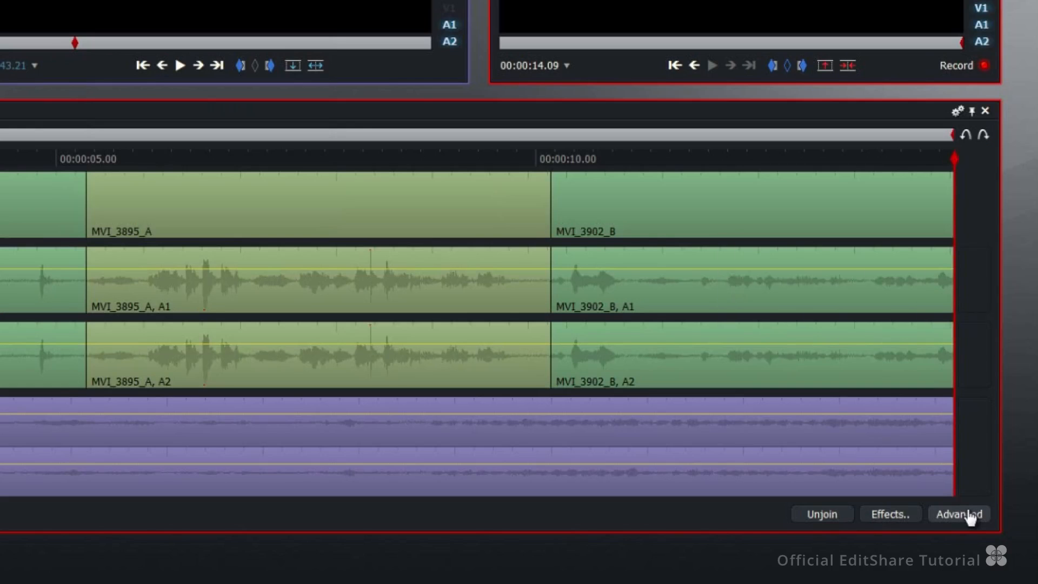
Show the timeline's advanced controls, and mark all of CUT ONE from its end at 00:00:14.09 back to its start.
{"action": "left_click", "coordinate": [970, 517]}
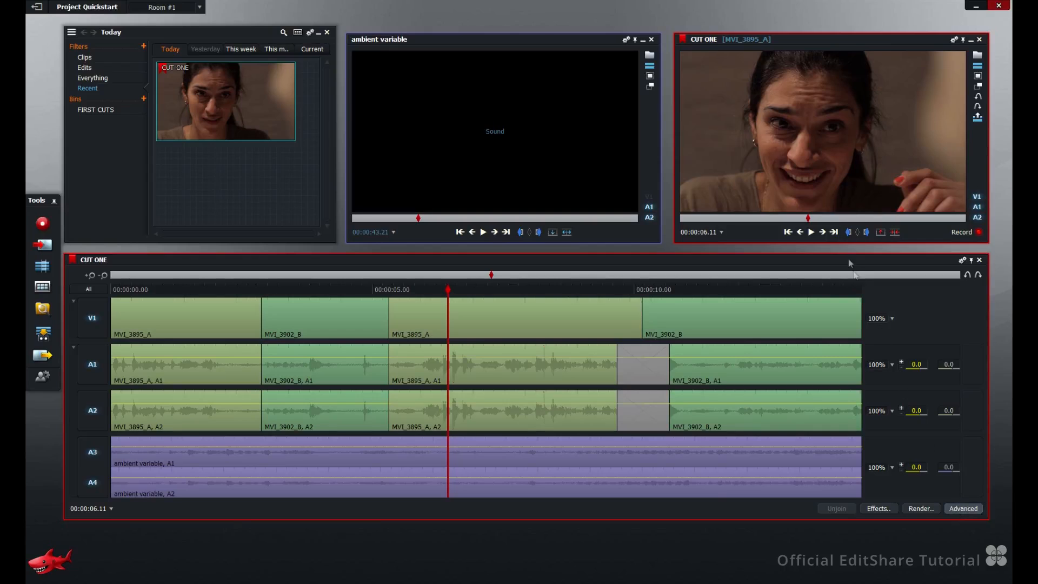
{"action": "left_click", "coordinate": [821, 219]}
{"action": "left_click_drag", "start_coordinate": [821, 220], "coordinate": [969, 220]}
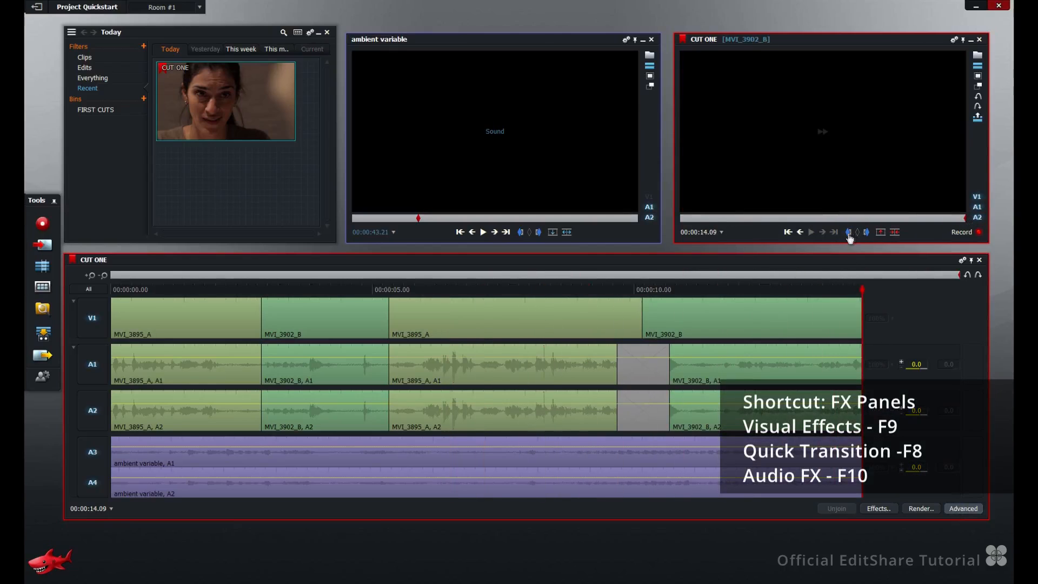
{"action": "left_click_drag", "start_coordinate": [844, 220], "coordinate": [666, 219]}
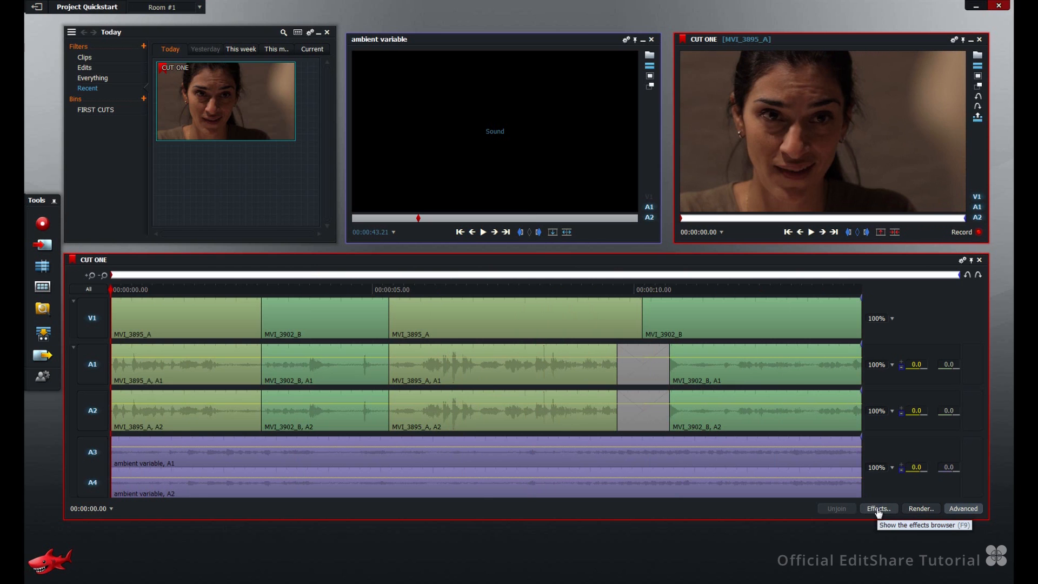
Apply the Increase Saturation effect from the Video, Colour (Presets) category to the marked section of V1.
{"action": "left_click", "coordinate": [876, 510]}
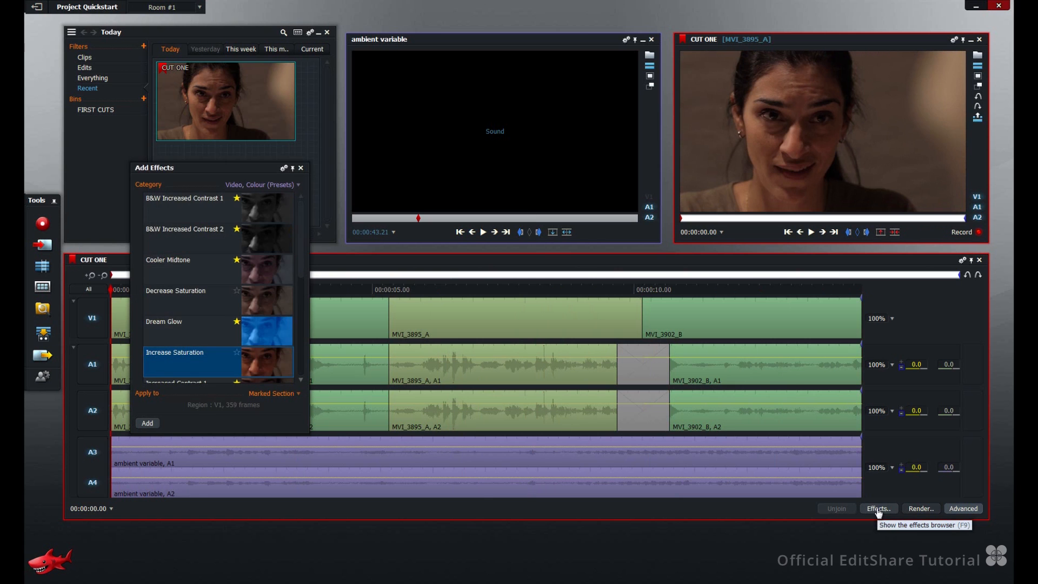
{"action": "left_click", "coordinate": [261, 185]}
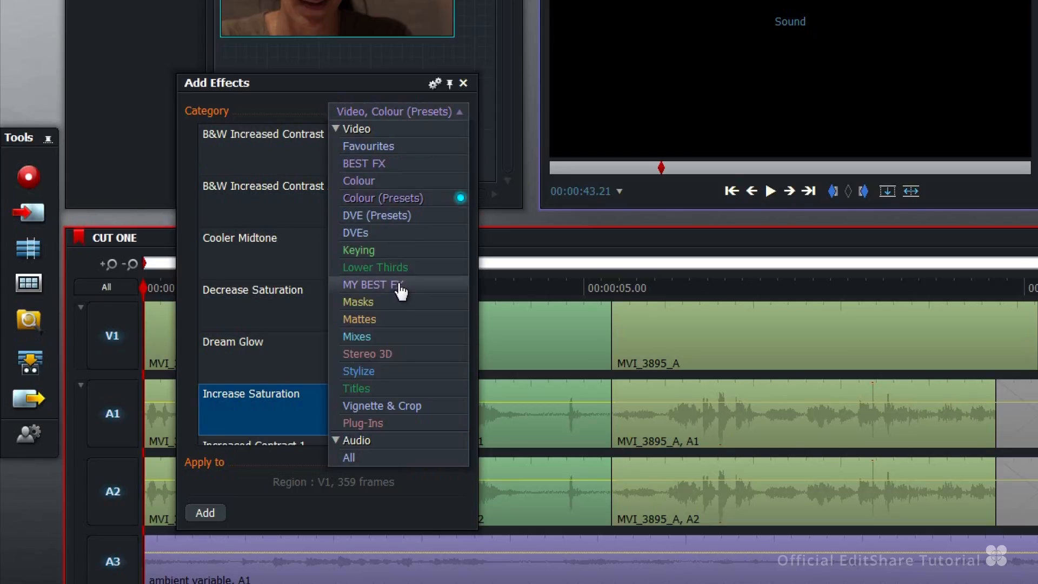
{"action": "left_click", "coordinate": [261, 412]}
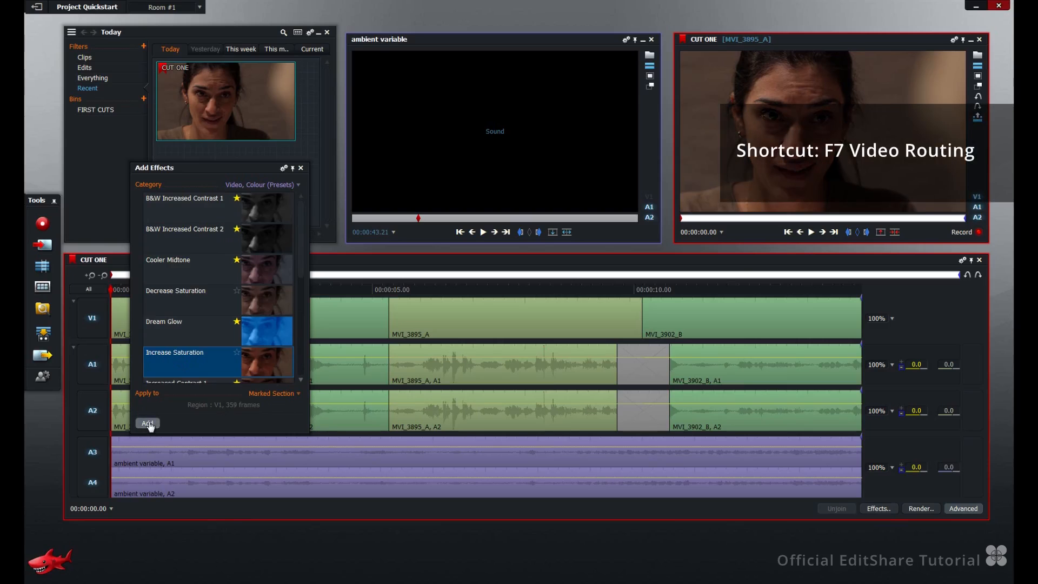
{"action": "left_click", "coordinate": [148, 424]}
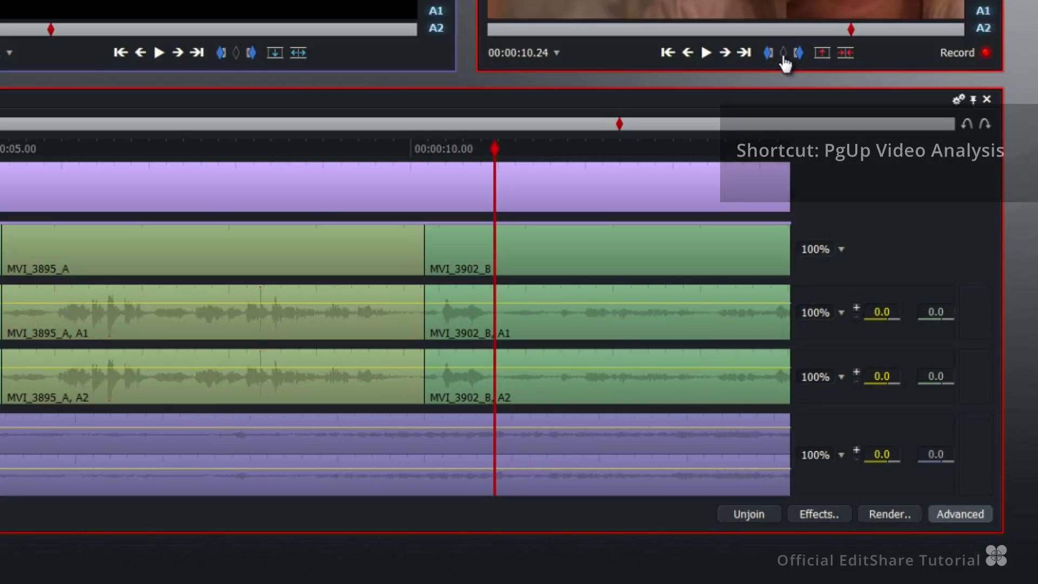
Add a 25-frame Dissolve centred on the last V1 cut at 00:00:10.04, and remove that transition.
{"action": "right_click", "coordinate": [425, 242]}
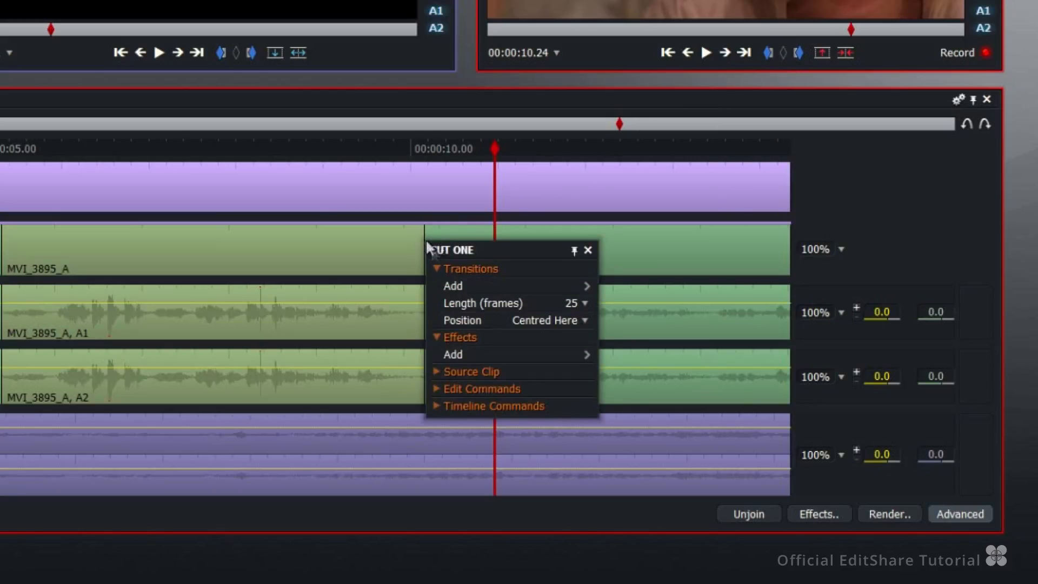
{"action": "mouse_move", "coordinate": [453, 288]}
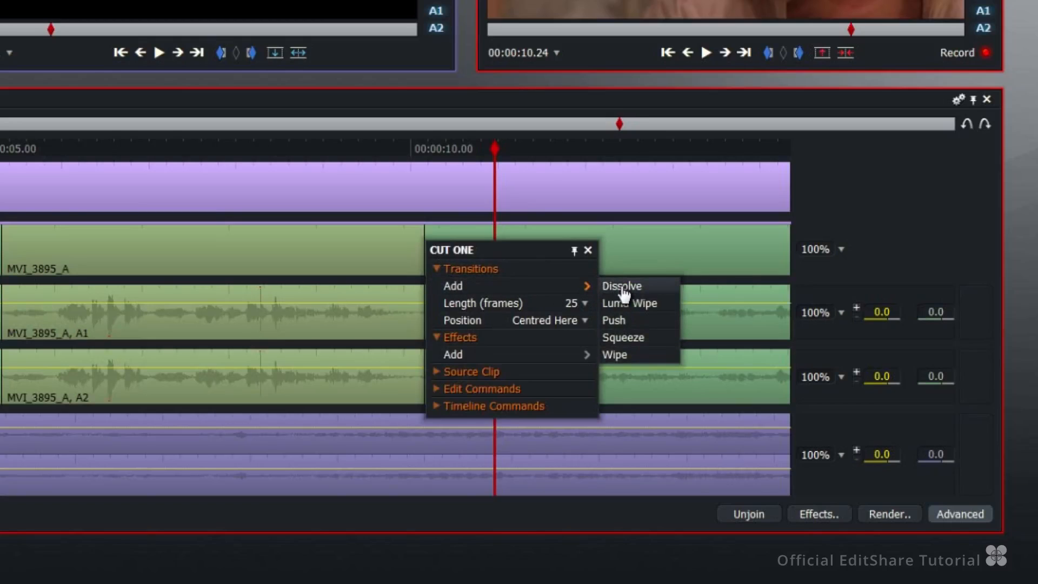
{"action": "left_click", "coordinate": [622, 289]}
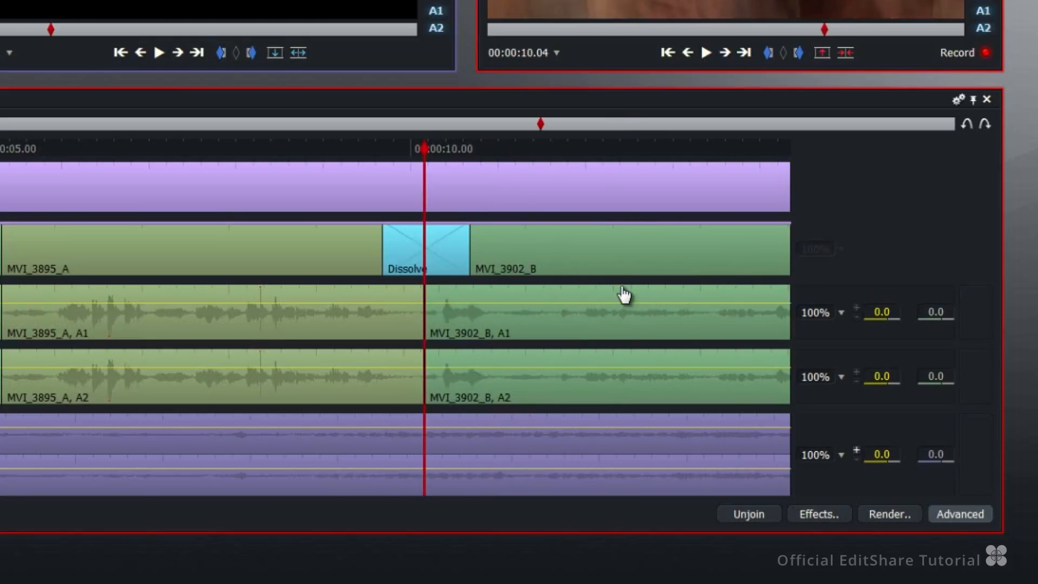
{"action": "right_click", "coordinate": [448, 247]}
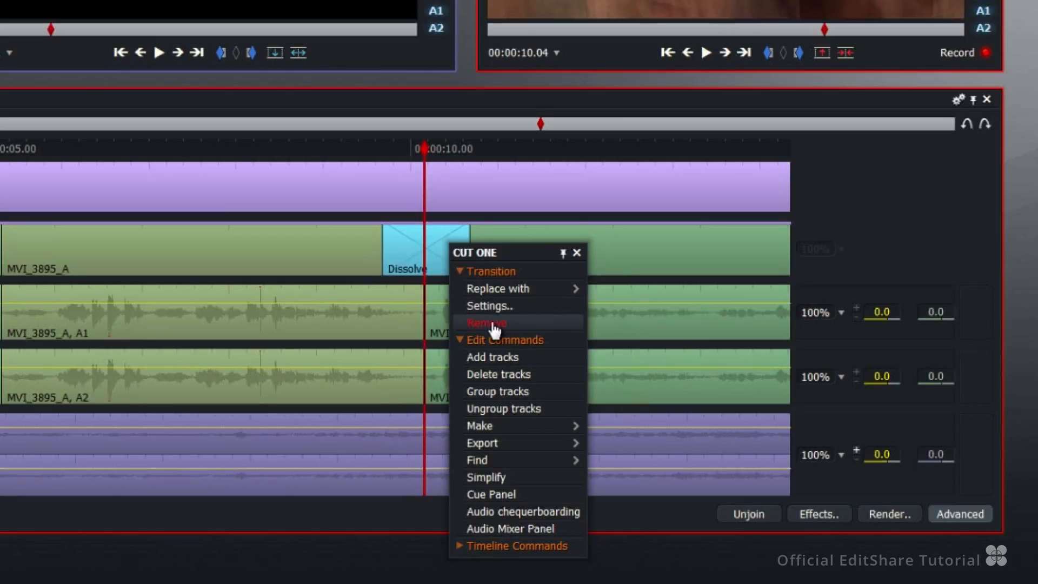
{"action": "left_click", "coordinate": [495, 324]}
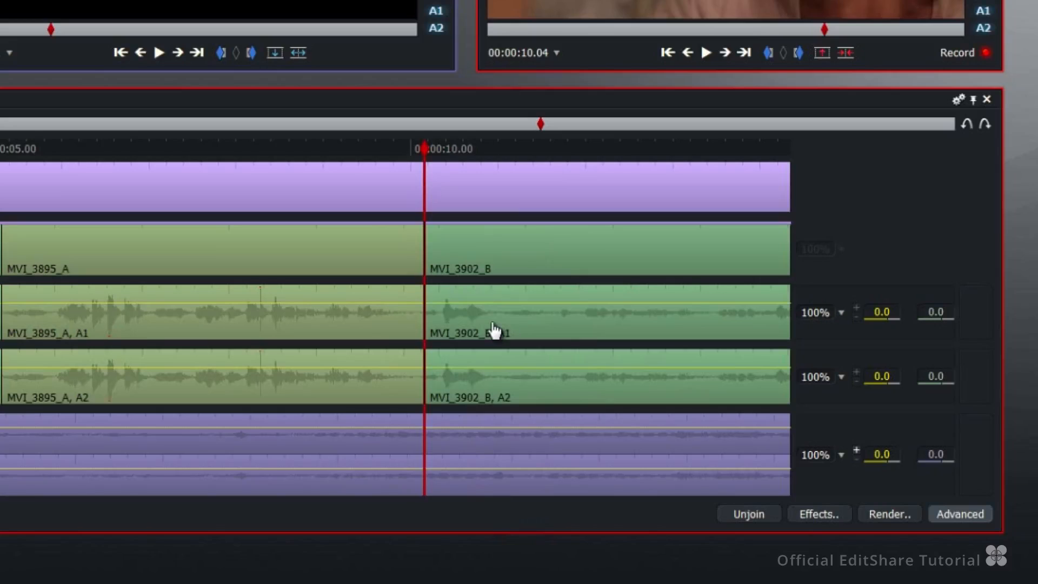
Add 25-frame crossfades centred on the last audio cut, at 00:00:10.04, on both A1 and A2.
{"action": "right_click", "coordinate": [426, 305]}
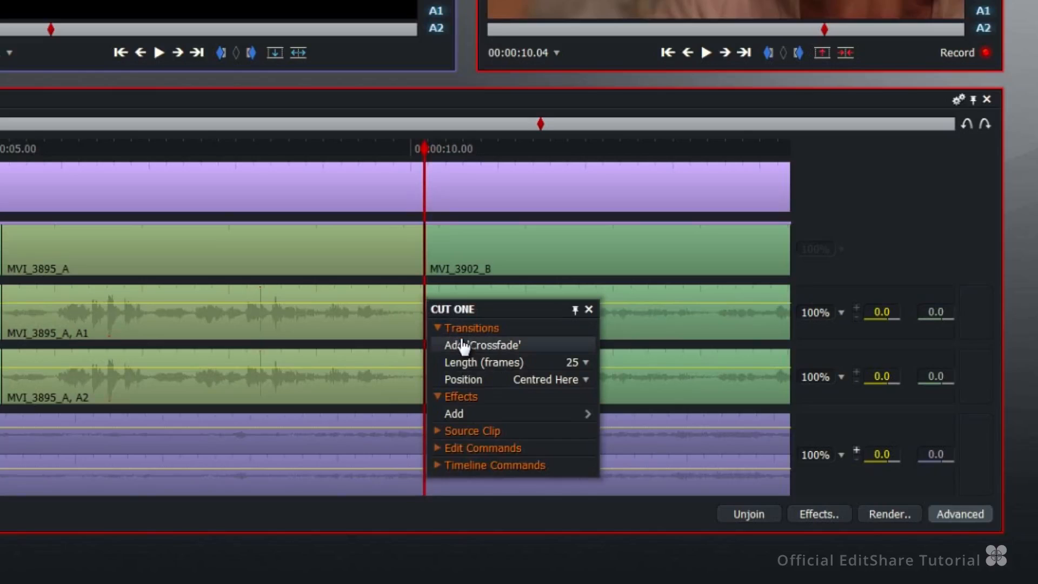
{"action": "left_click", "coordinate": [464, 345]}
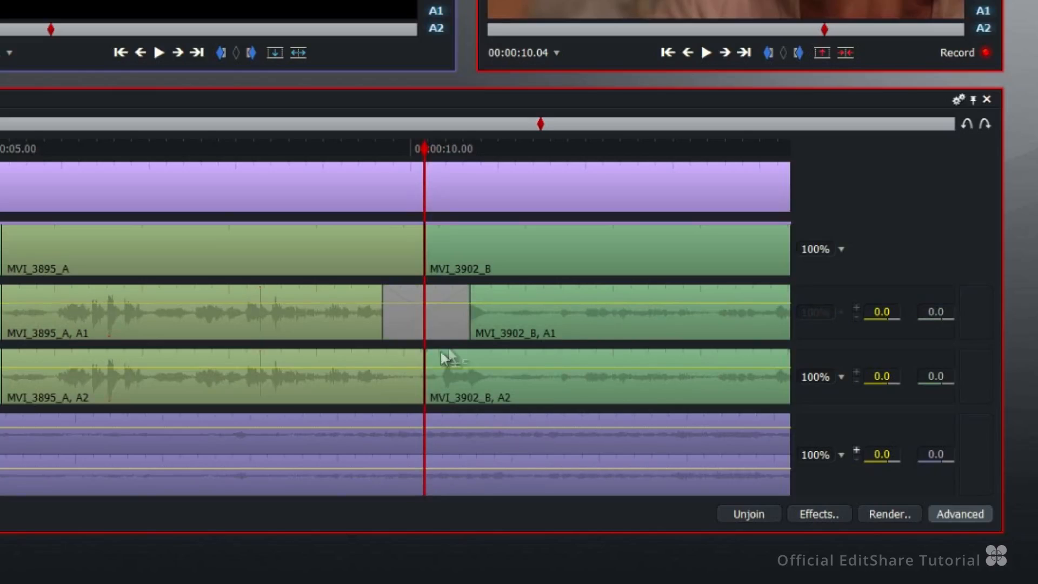
{"action": "right_click", "coordinate": [423, 360]}
{"action": "left_click", "coordinate": [462, 408]}
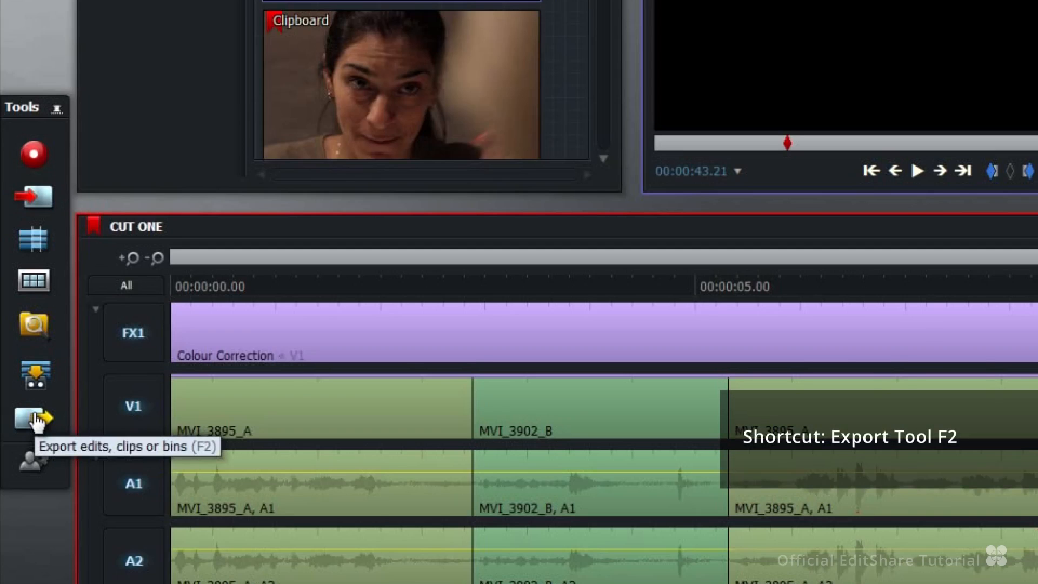
Open the export settings for CUT ONE and choose YouTube (H.264/MP4) with a frame rate of 25 fps and size 1080p.
{"action": "left_click_drag", "start_coordinate": [37, 420], "coordinate": [1037, 16]}
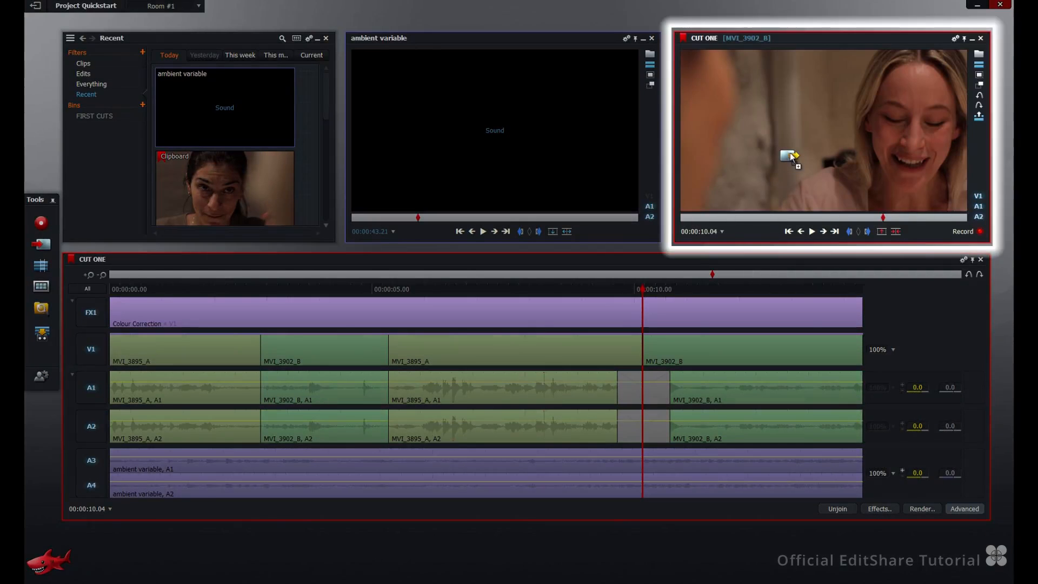
{"action": "left_click_drag", "start_coordinate": [790, 153], "coordinate": [789, 153]}
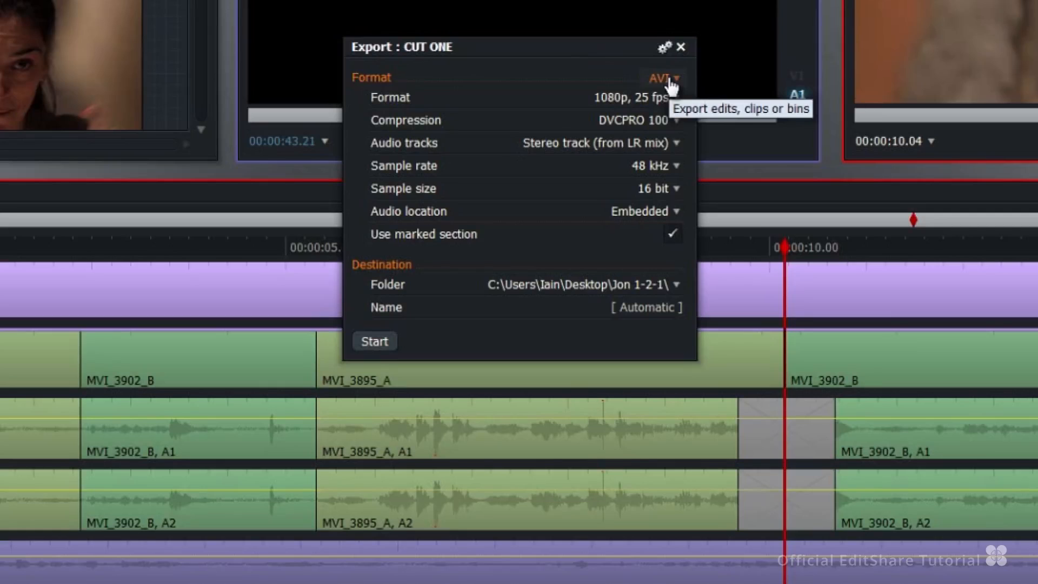
{"action": "left_click", "coordinate": [672, 81]}
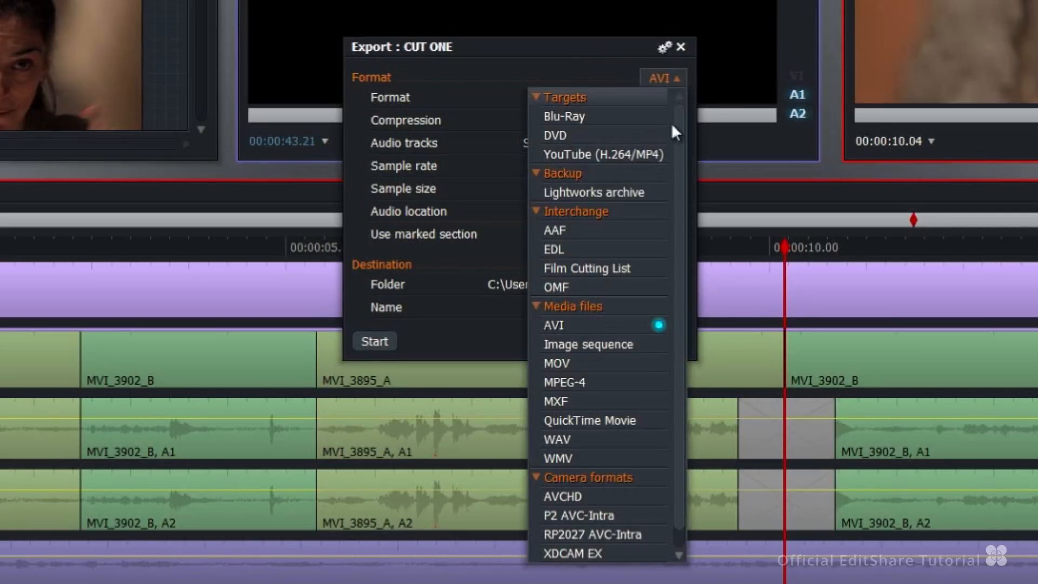
{"action": "left_click", "coordinate": [603, 155]}
{"action": "left_click", "coordinate": [672, 97]}
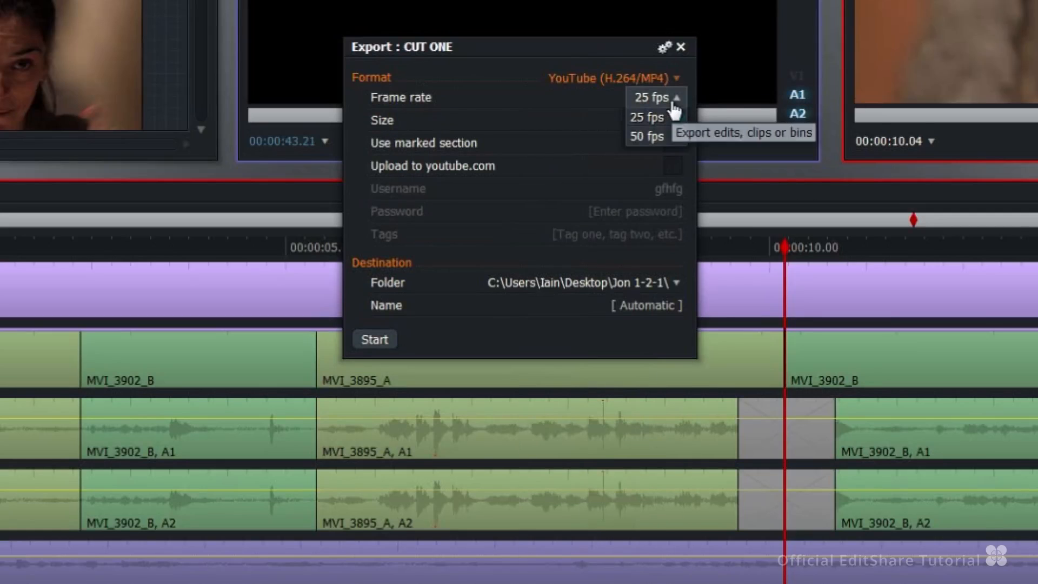
{"action": "left_click", "coordinate": [670, 117]}
{"action": "left_click", "coordinate": [675, 121]}
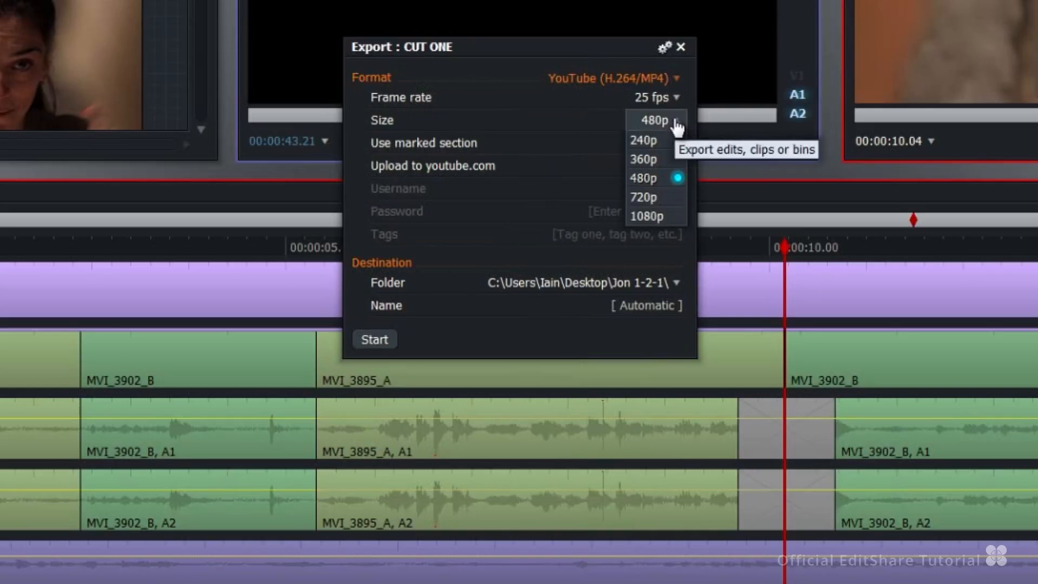
{"action": "left_click", "coordinate": [674, 219]}
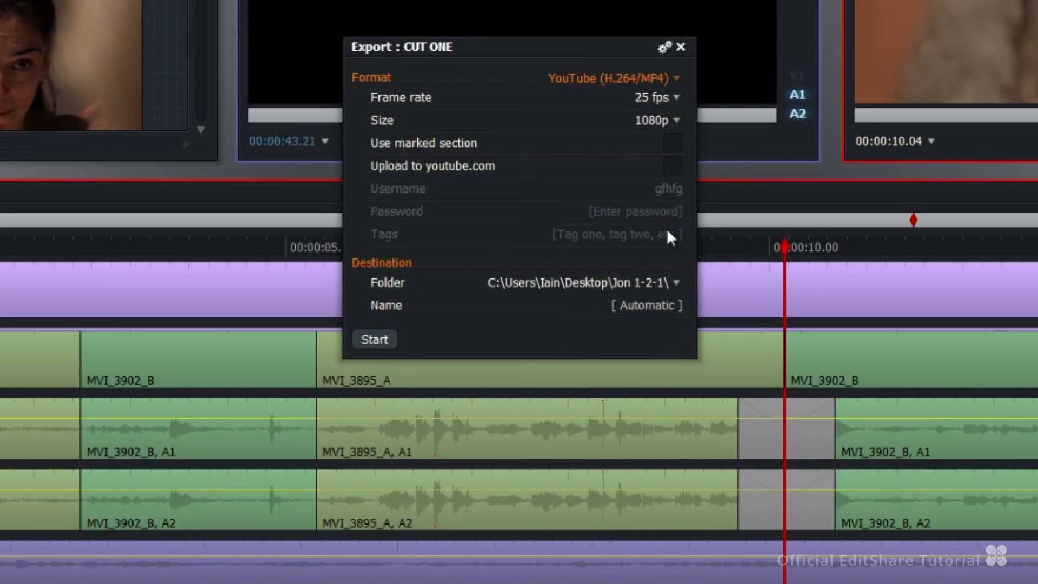
Set the export destination folder to the Desktop and start the YouTube export of CUT ONE.
{"action": "left_click", "coordinate": [659, 290]}
{"action": "left_click", "coordinate": [237, 77]}
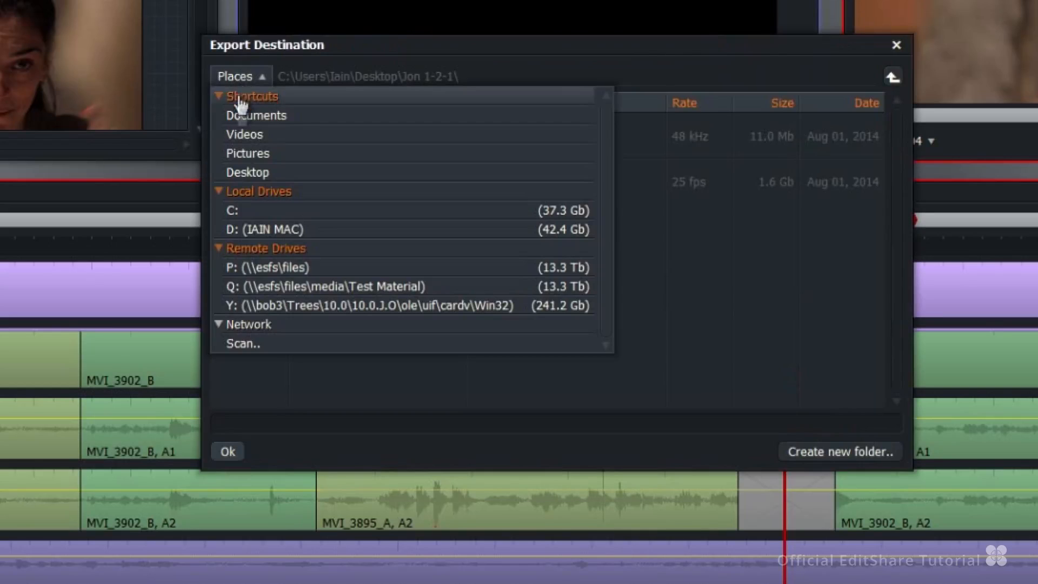
{"action": "left_click", "coordinate": [245, 173]}
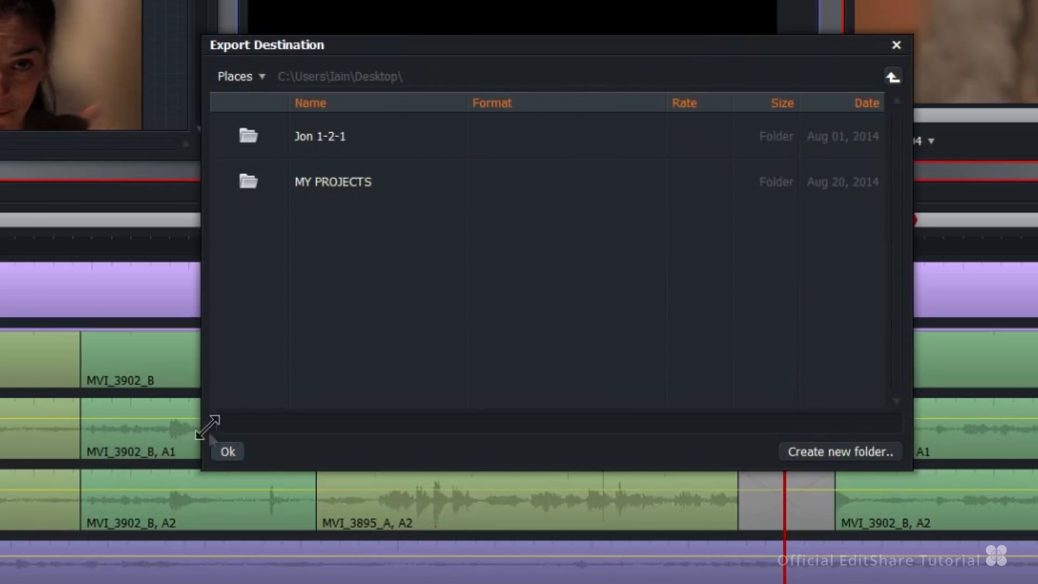
{"action": "left_click", "coordinate": [227, 451]}
{"action": "left_click", "coordinate": [412, 340]}
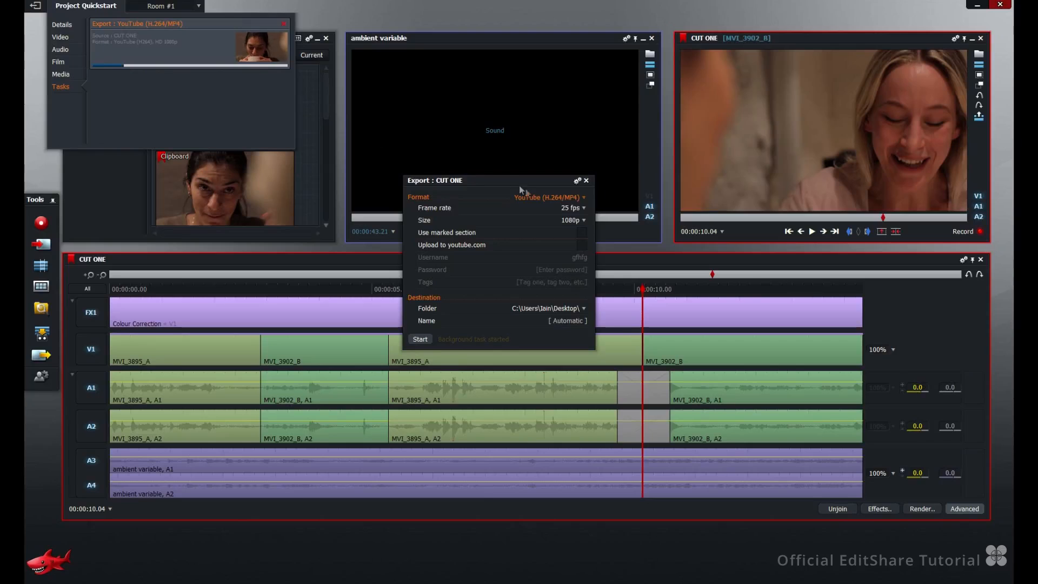
Change the export format to Blu-Ray and start a second export of CUT ONE.
{"action": "left_click", "coordinate": [552, 201]}
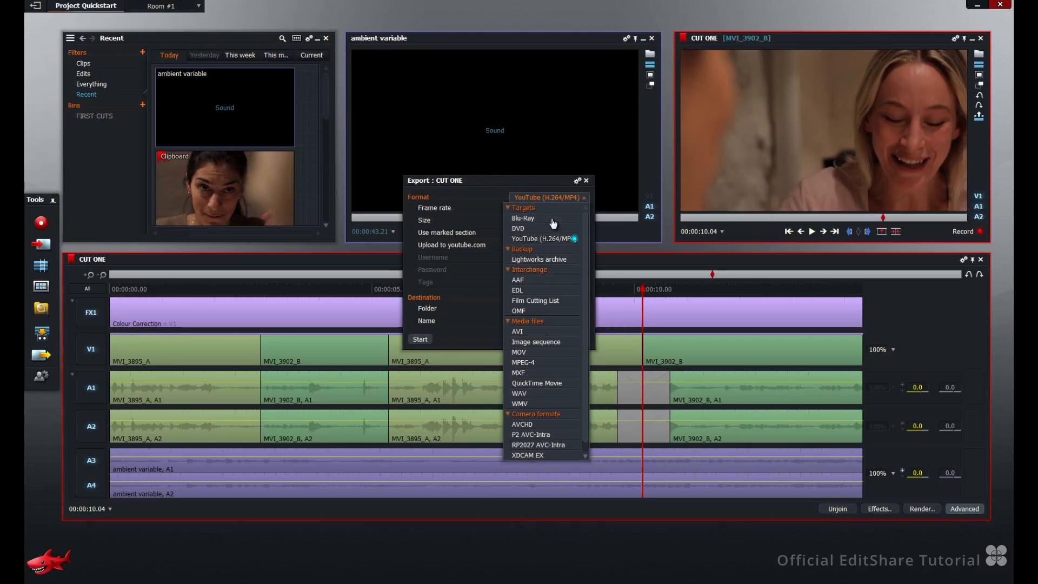
{"action": "left_click", "coordinate": [552, 222]}
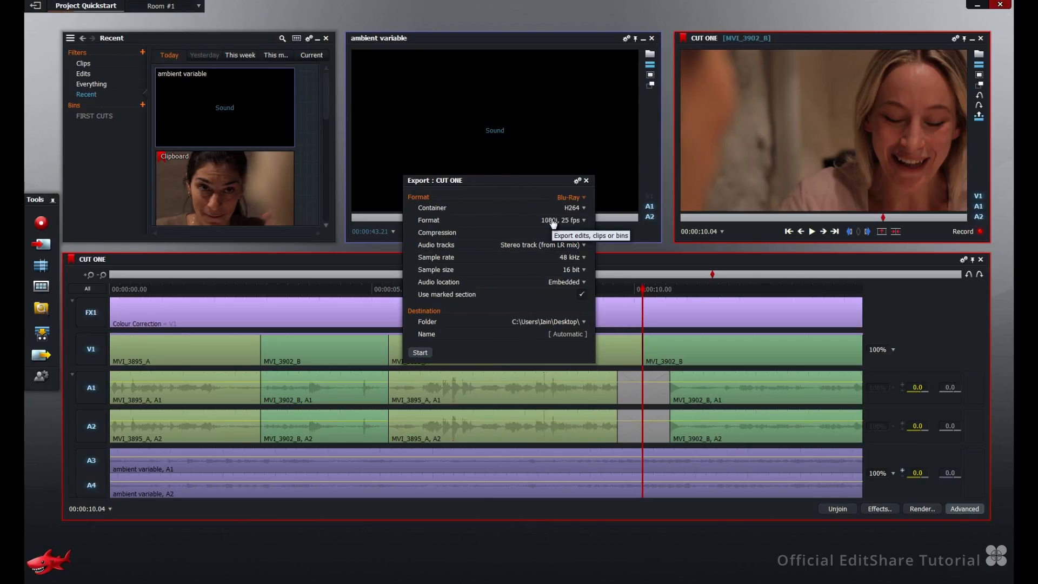
{"action": "left_click", "coordinate": [425, 353]}
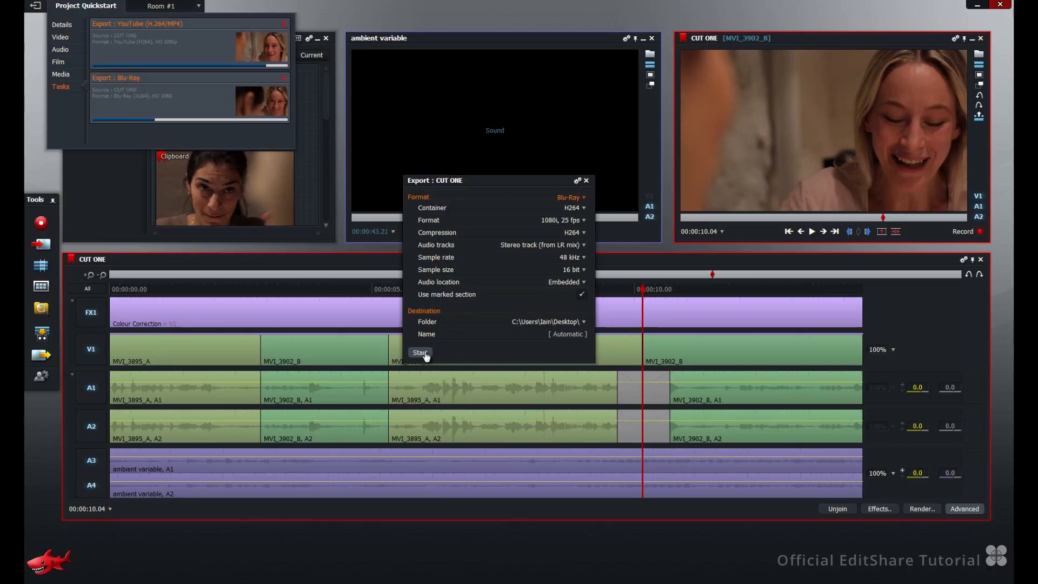